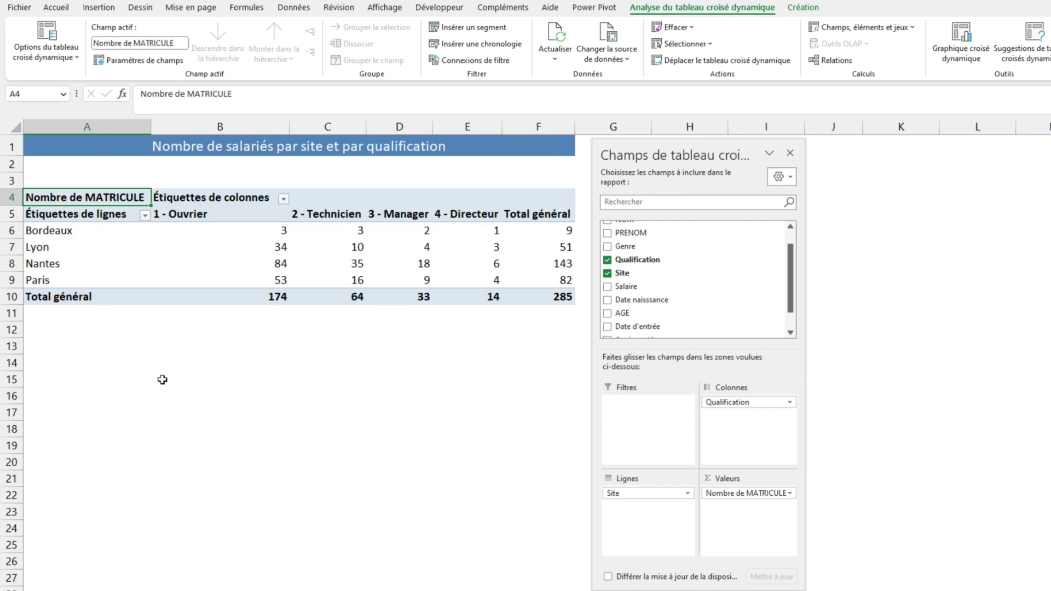
Rename the pivot table's value field header in A4 as "Nb Salariés".
type("Nb Salariés")
key("Return")
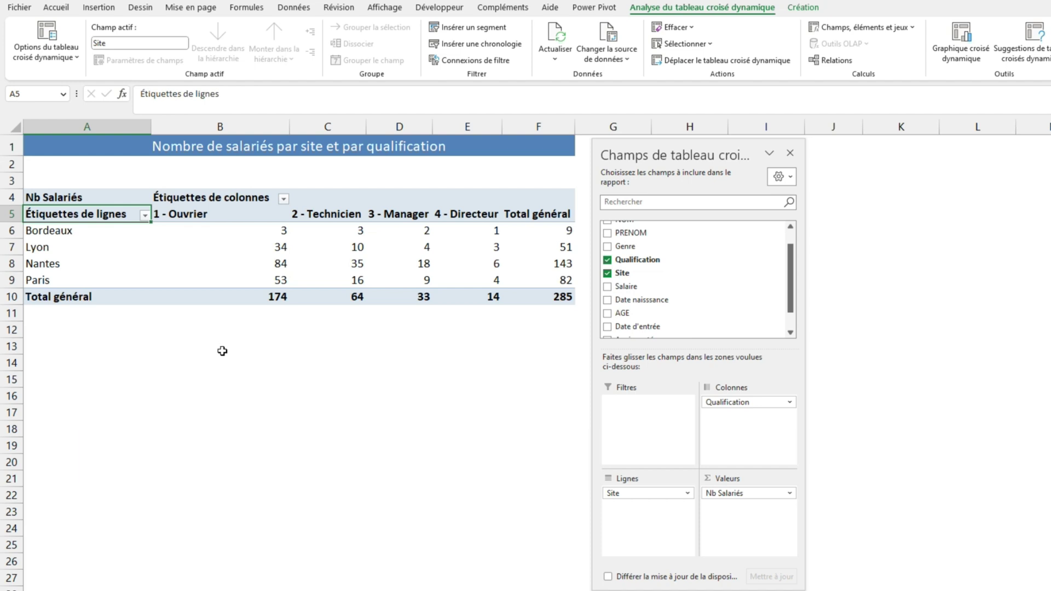
Display the source records behind the Bordeaux / 1 - Ouvrier count and return to the pivot table.
double_click(258, 236)
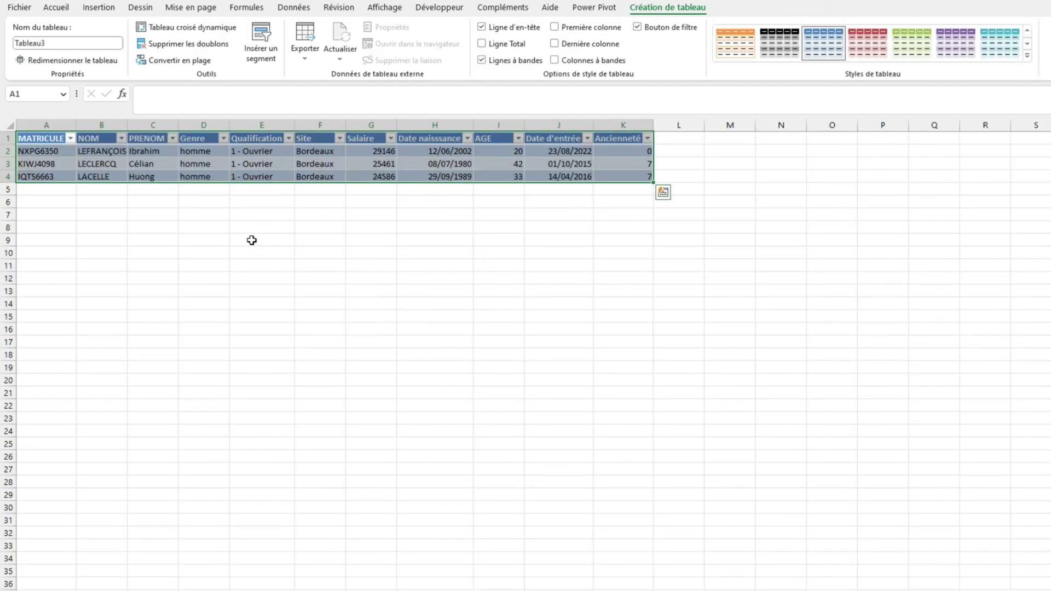
left_click(233, 270)
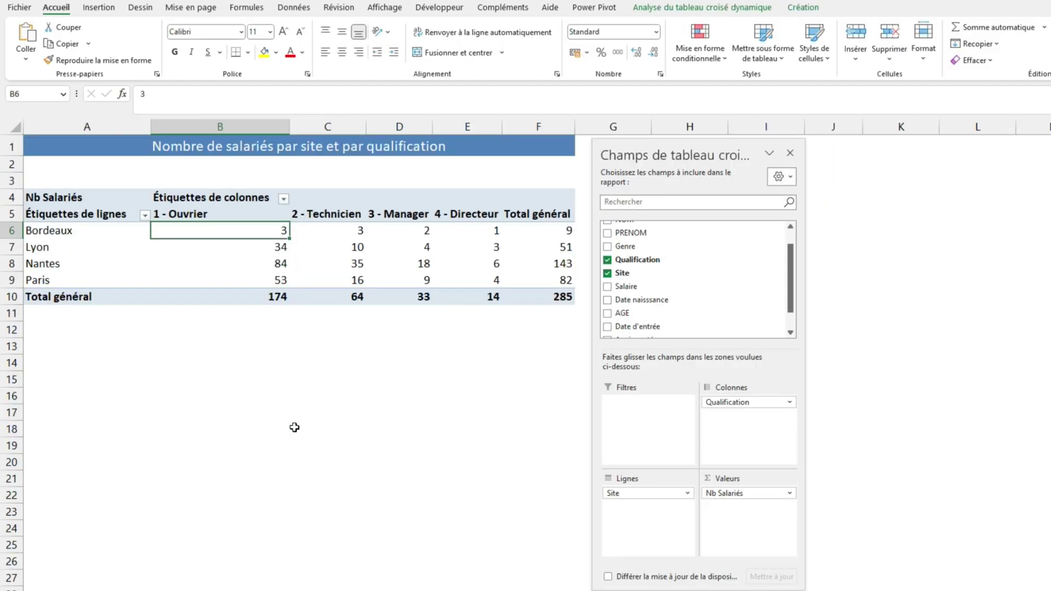
left_click(294, 427)
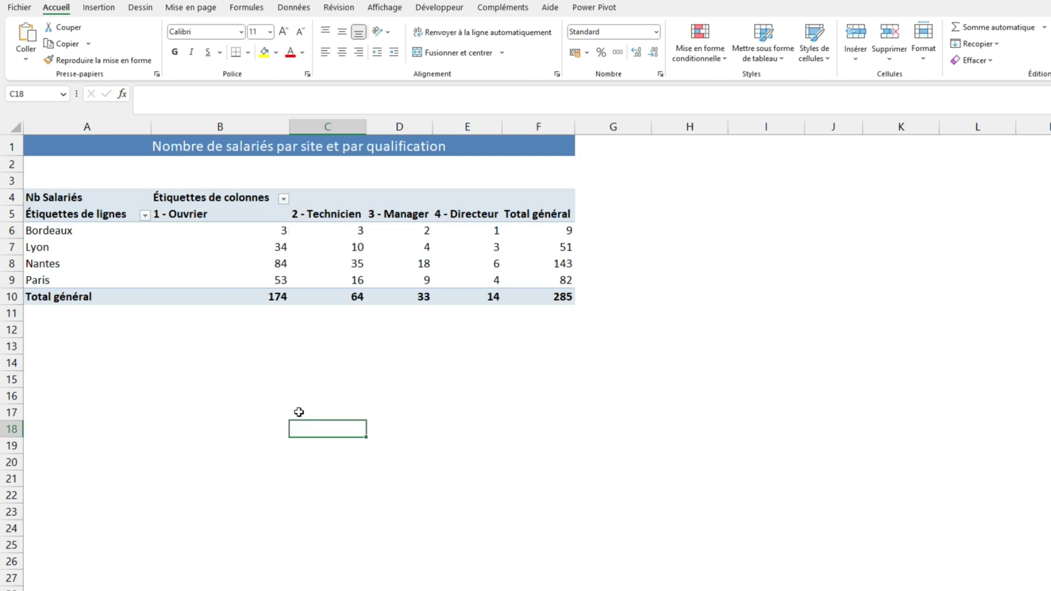
Show the Nb Salariés values as a percentage of the row total (% du total de la ligne).
left_click(240, 231)
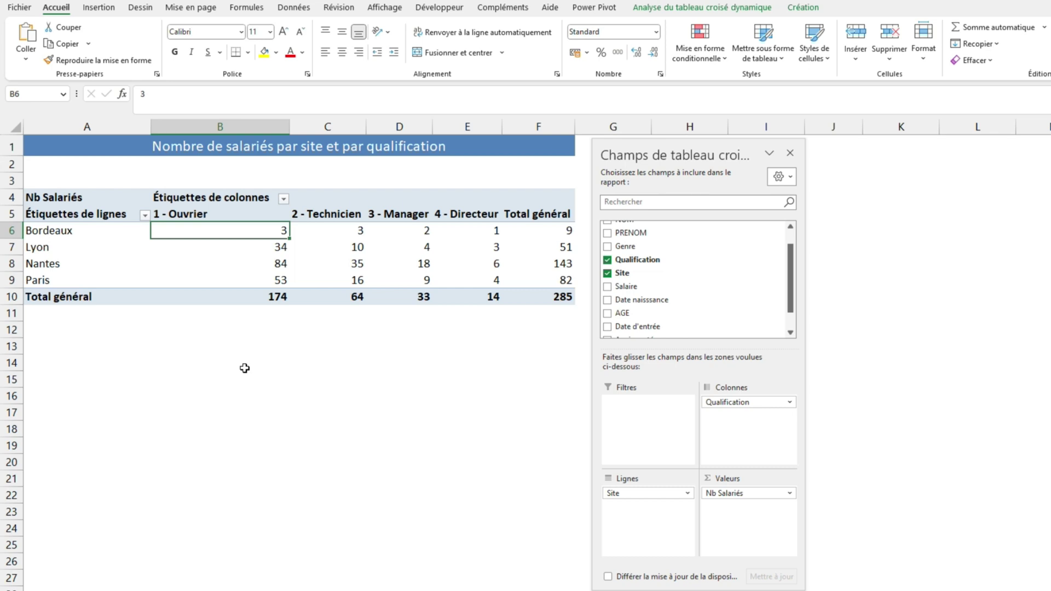
right_click(256, 229)
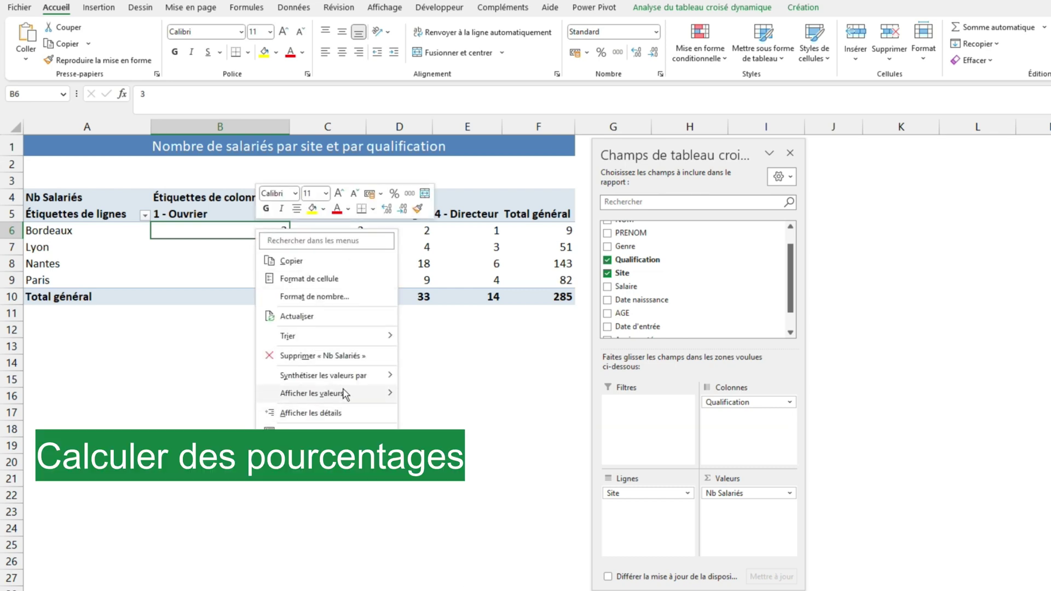
mouse_move(345, 393)
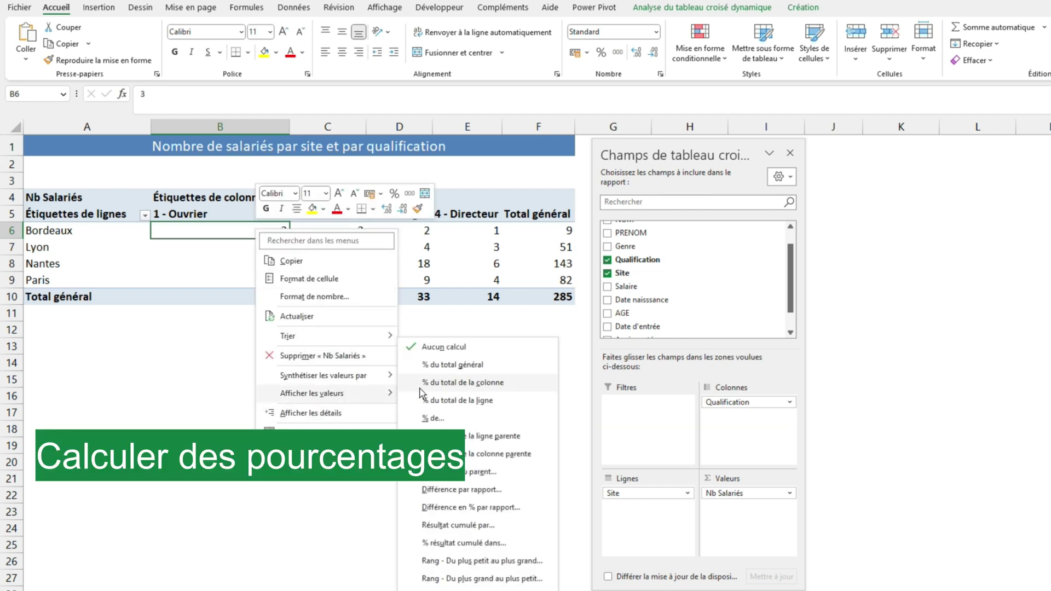
left_click(470, 405)
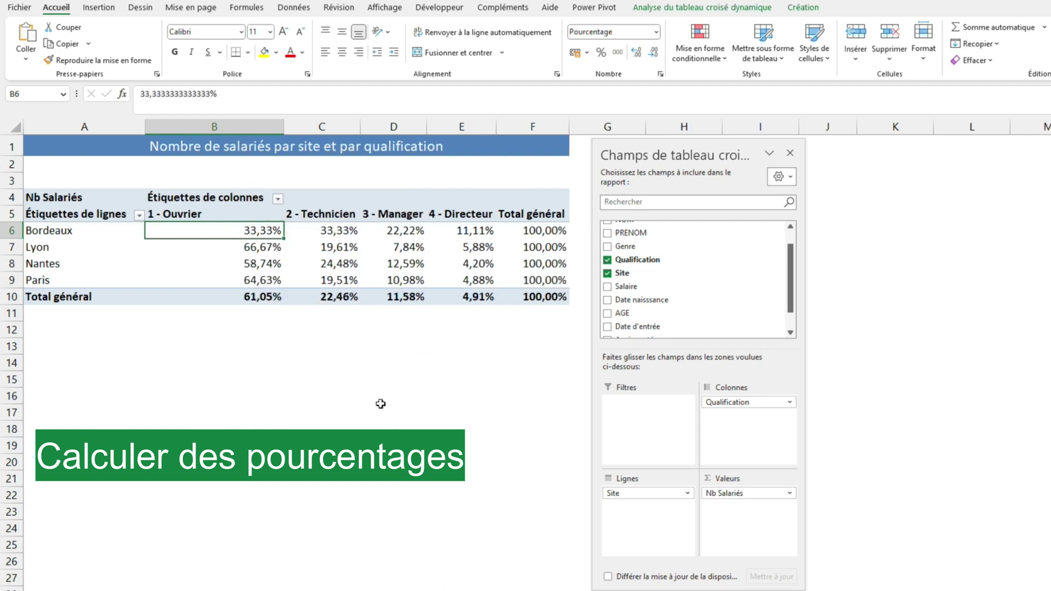
left_click(329, 392)
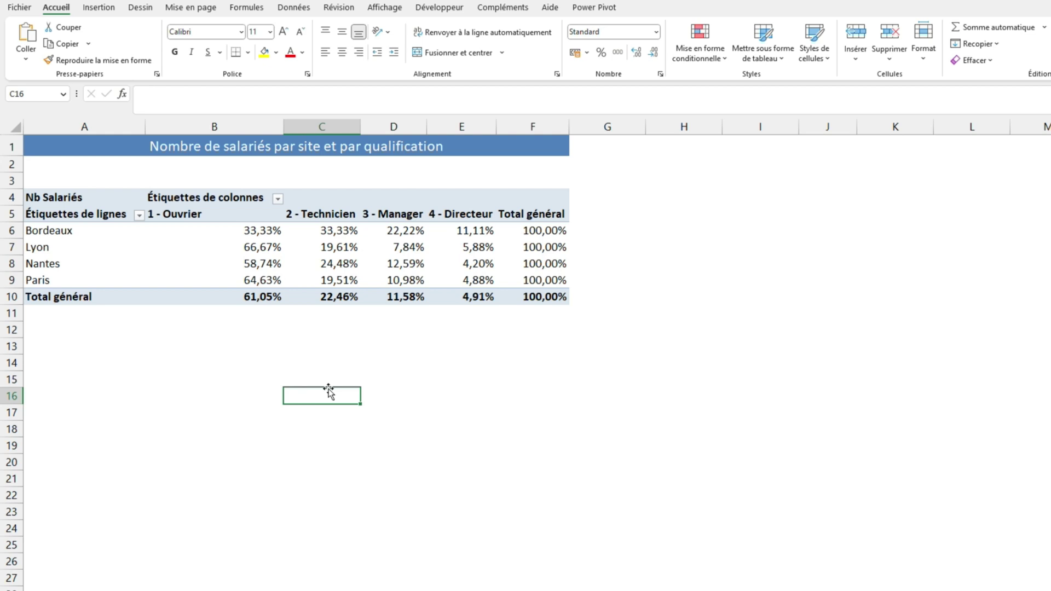
Show the Nb Salariés values as a percentage of the column total (% du total de la colonne).
right_click(258, 230)
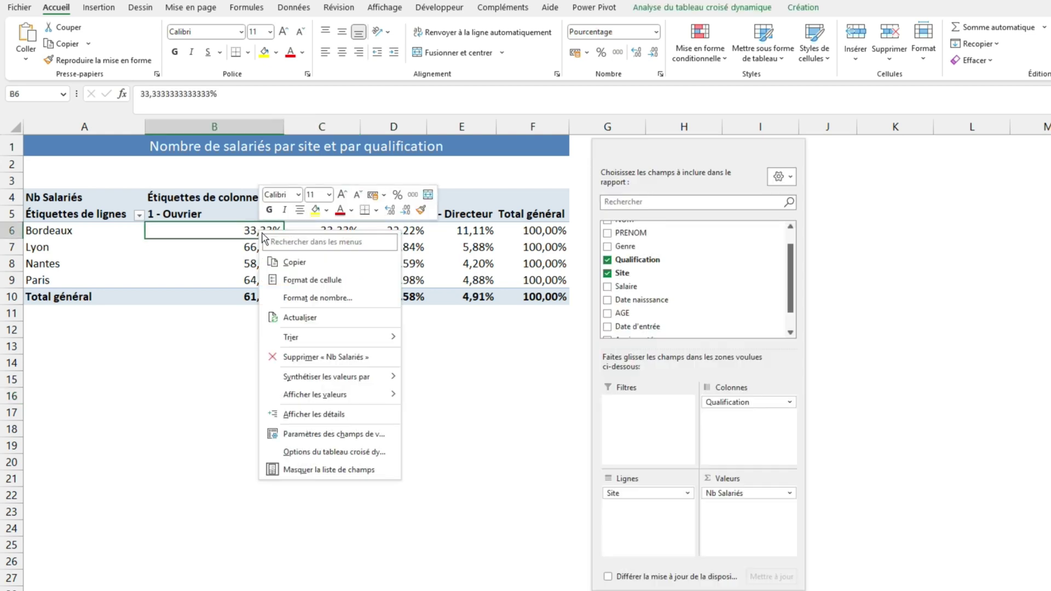
mouse_move(363, 390)
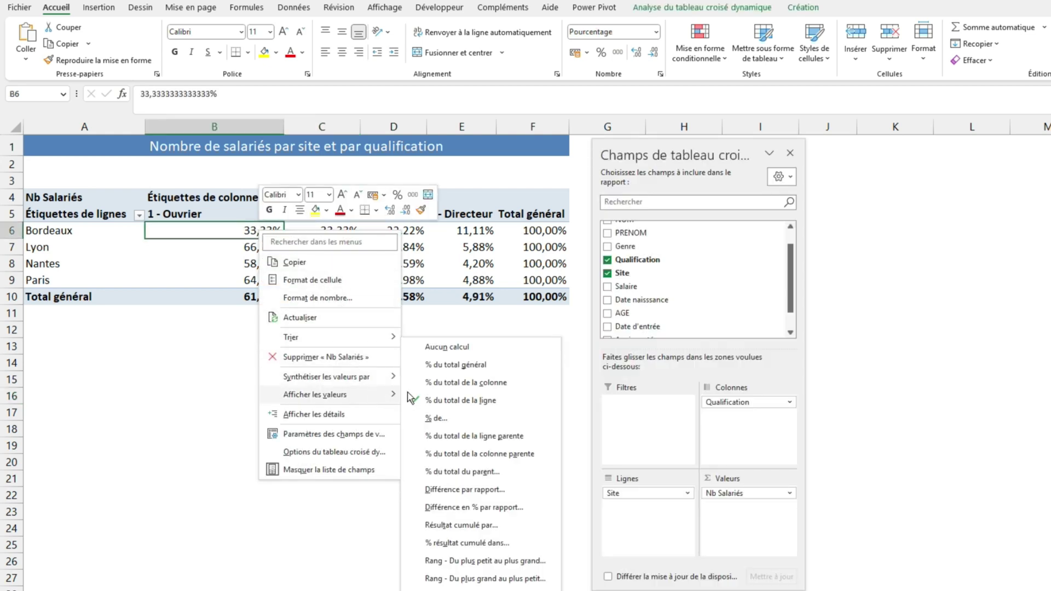
left_click(470, 382)
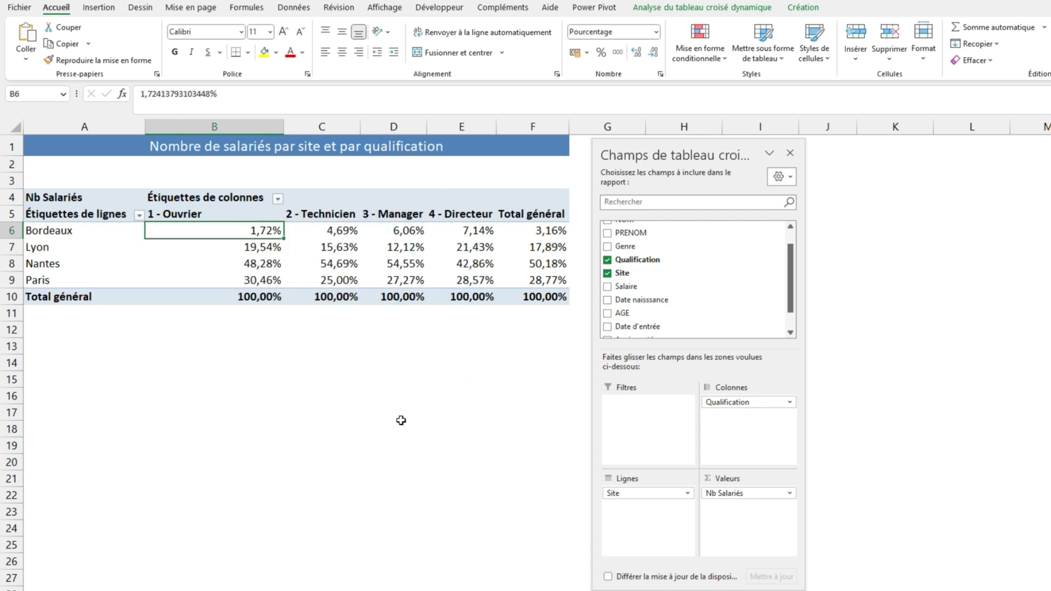
left_click(373, 432)
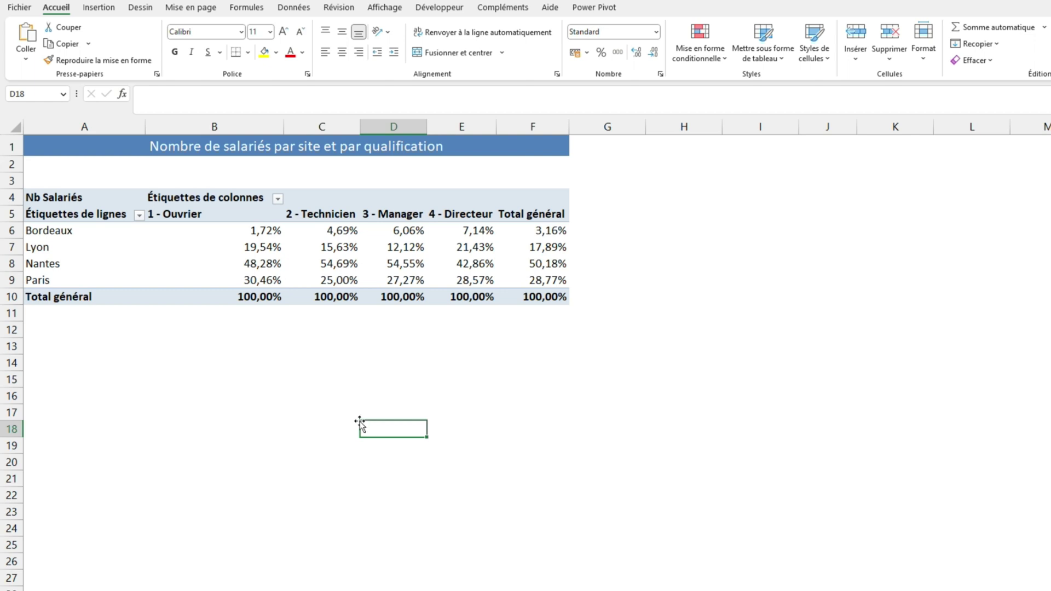
Show the Nb Salariés values as a percentage of the grand total (% du total général).
right_click(279, 272)
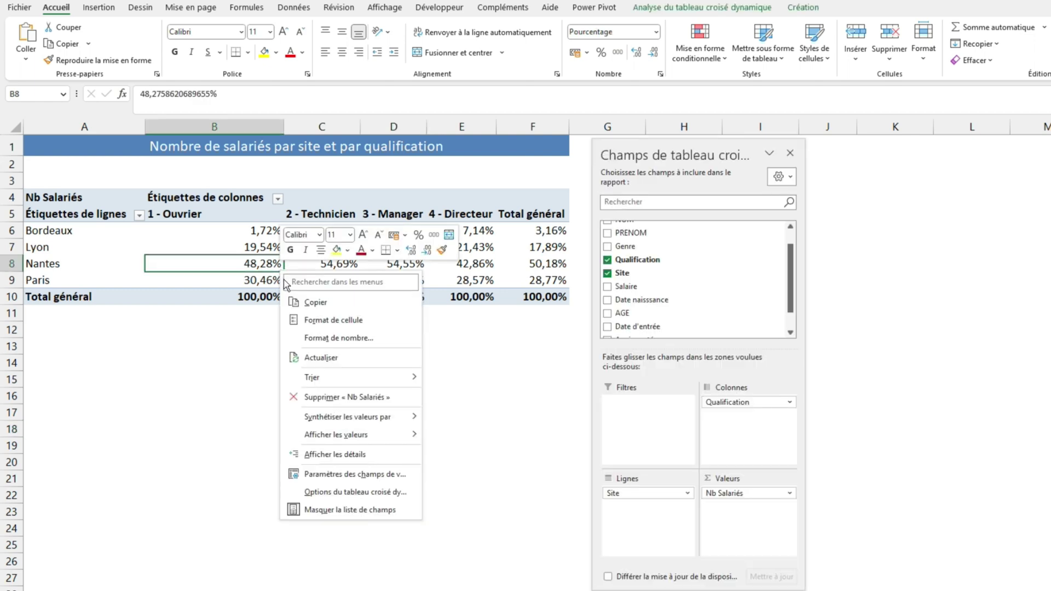
mouse_move(358, 435)
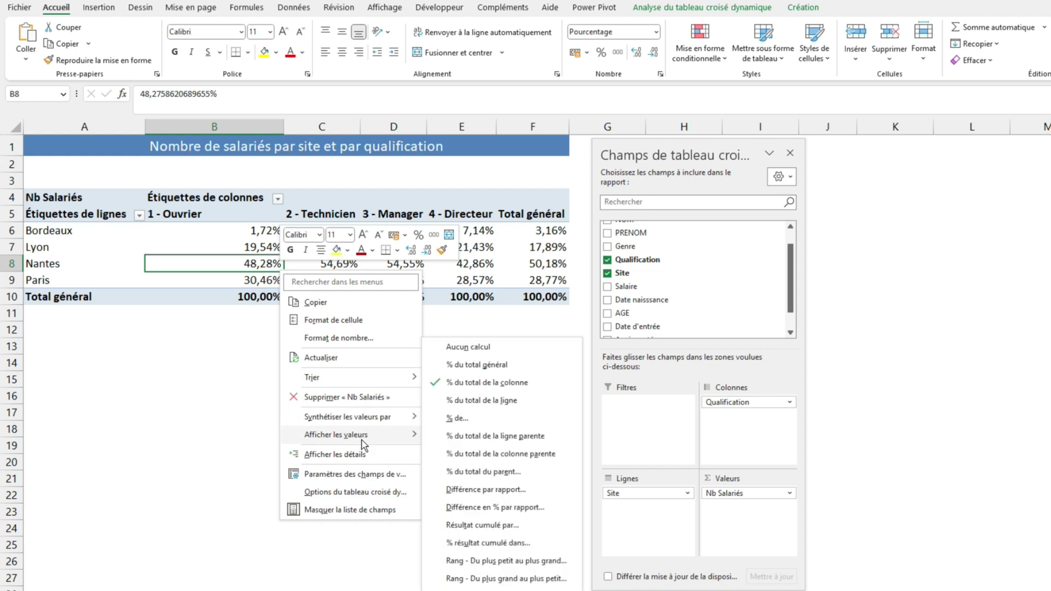
left_click(498, 366)
left_click(348, 443)
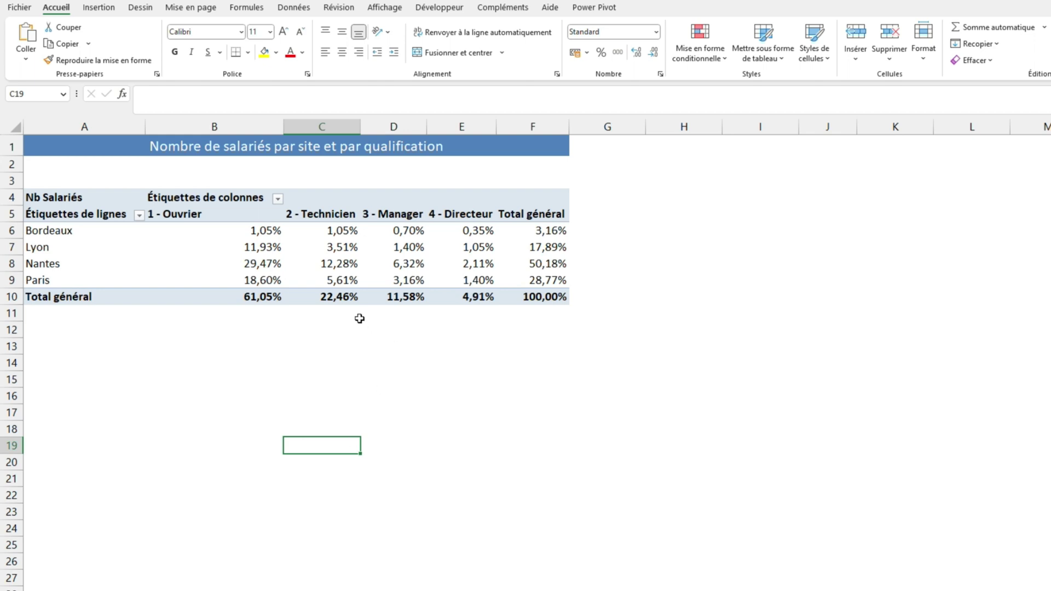
Set the Nb Salariés values back to plain counts with the Aucun calcul option.
right_click(324, 277)
mouse_move(407, 436)
left_click(511, 347)
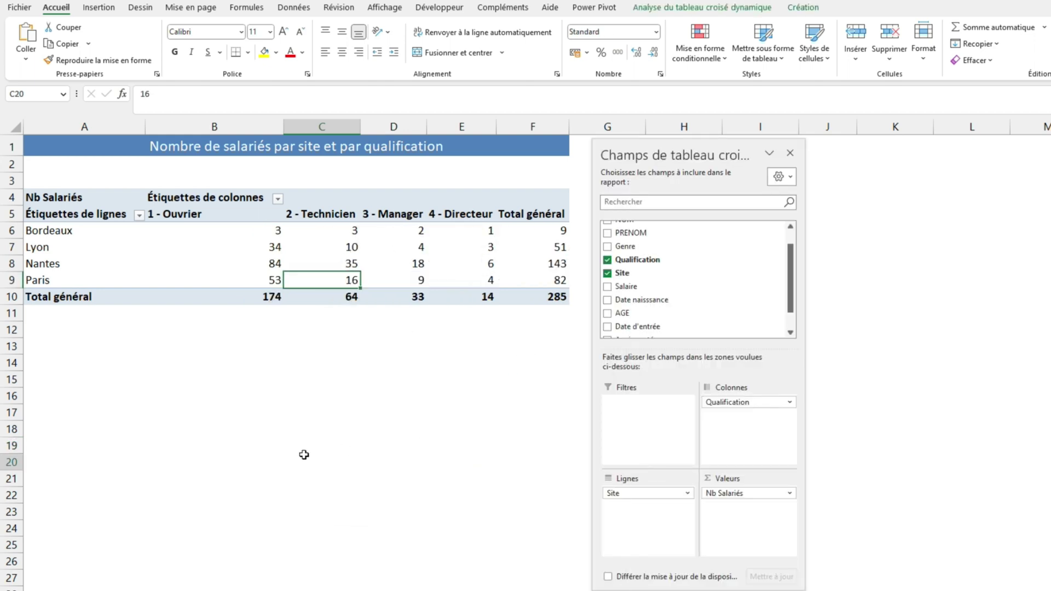
left_click(305, 459)
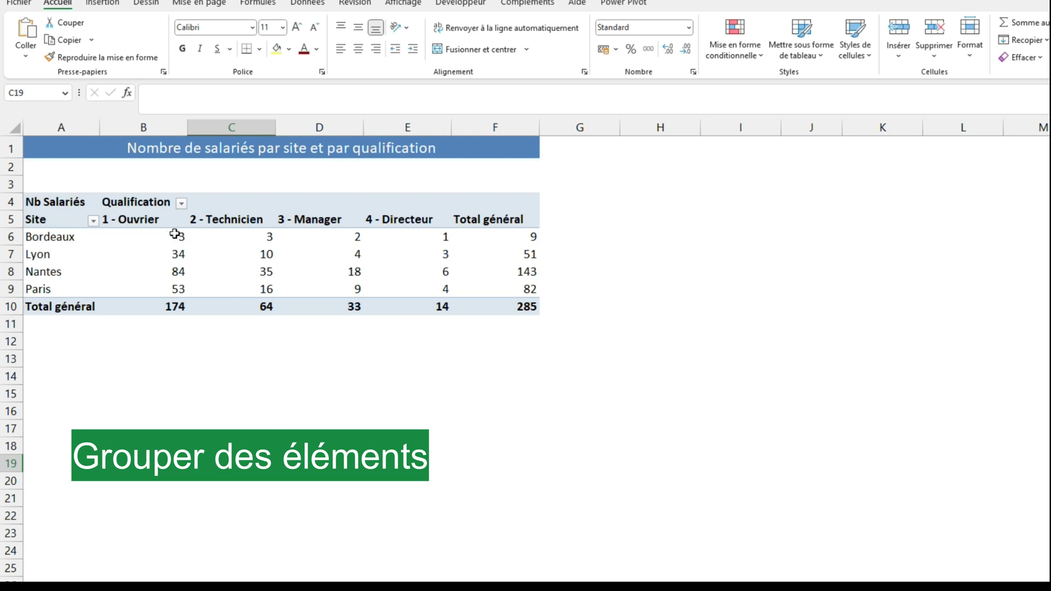
Group the 1 - Ouvrier and 2 - Technicien column labels of the pivot table.
left_click_drag(138, 224, 235, 218)
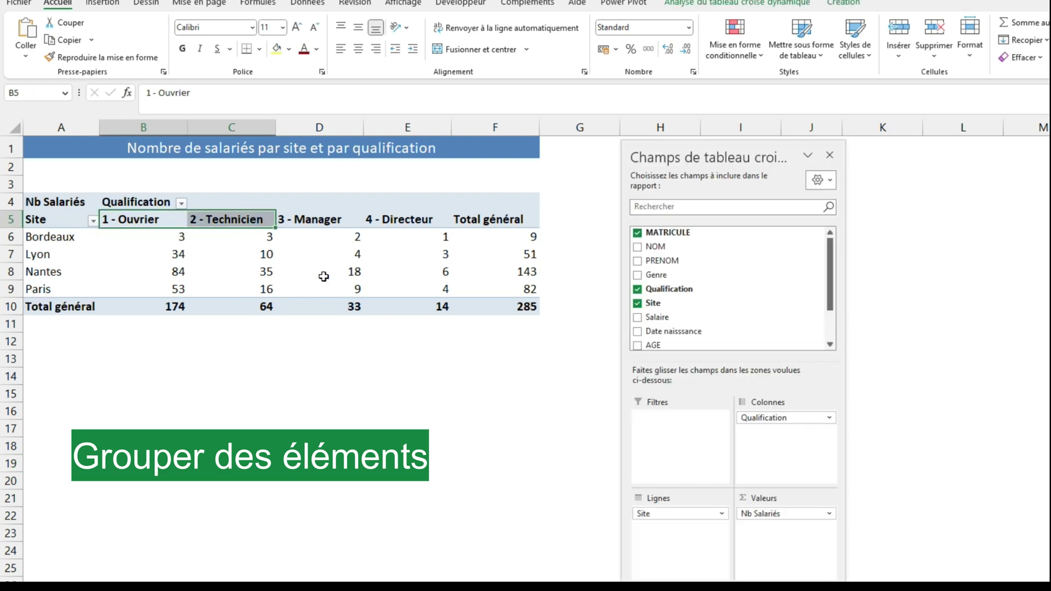
right_click(251, 225)
left_click(298, 407)
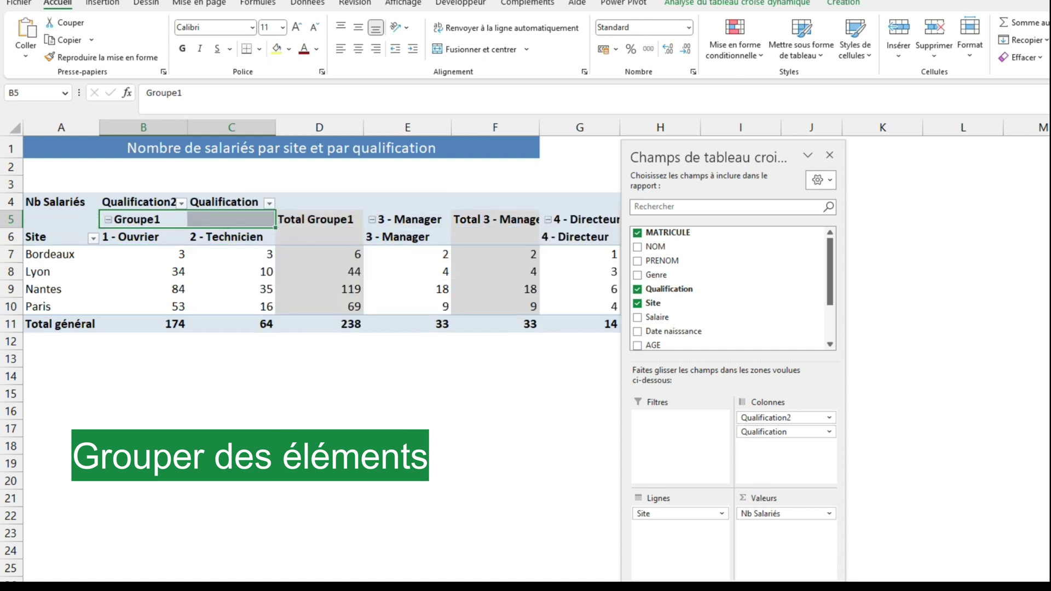
left_click(315, 425)
Group the 3 - Manager and 4 - Directeur column labels of the pivot table.
left_click_drag(431, 237, 563, 238)
right_click(567, 240)
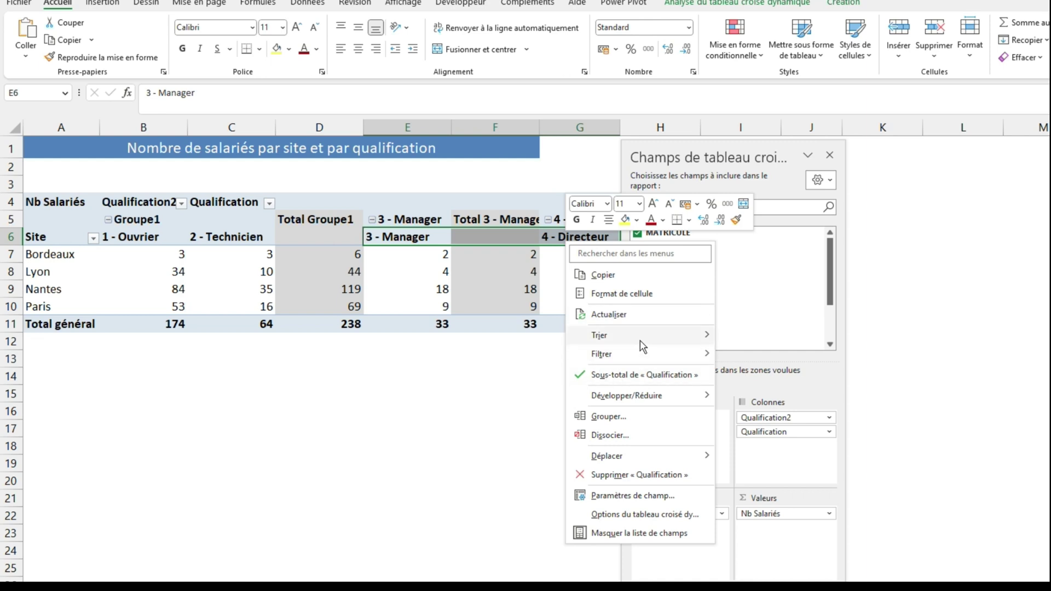
left_click(609, 417)
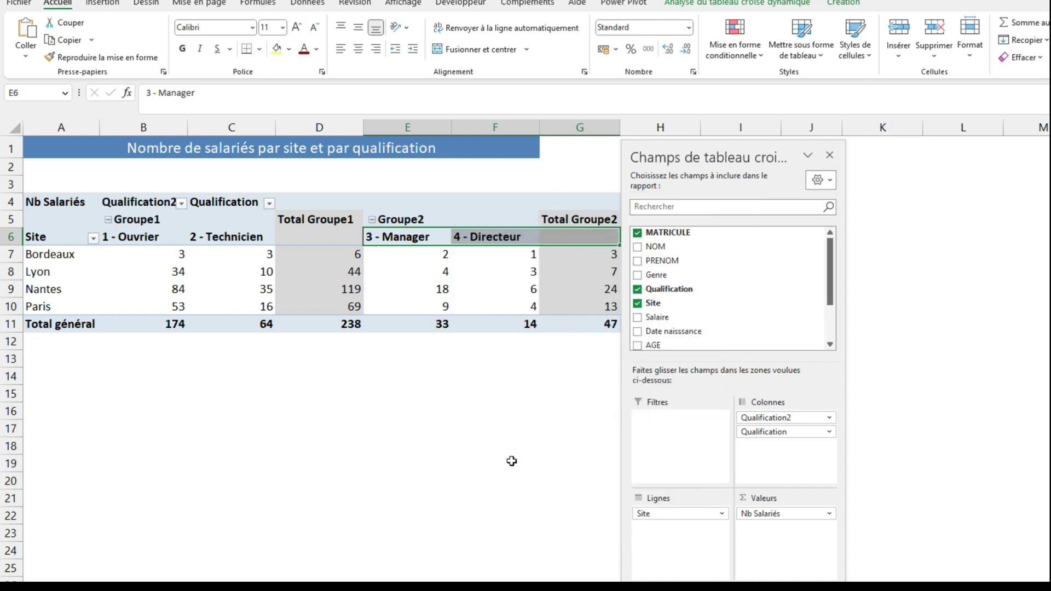
left_click(511, 462)
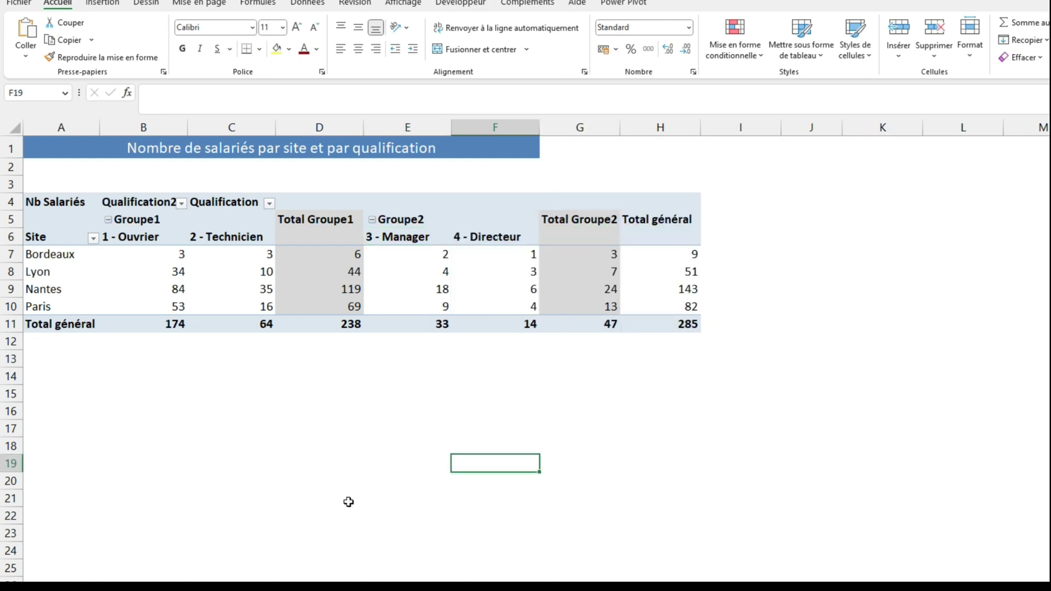
Rename the Ouvrier/Technicien group as "Non cadre" and the Manager/Directeur group as "Cadre".
left_click(157, 219)
type("Non")
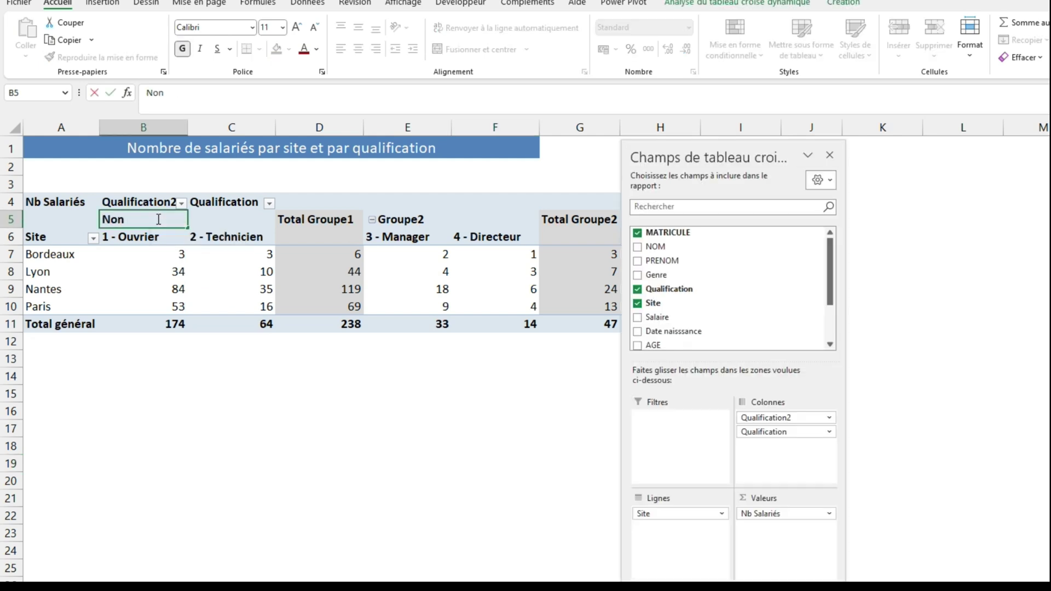
type(" cadre")
key("Return")
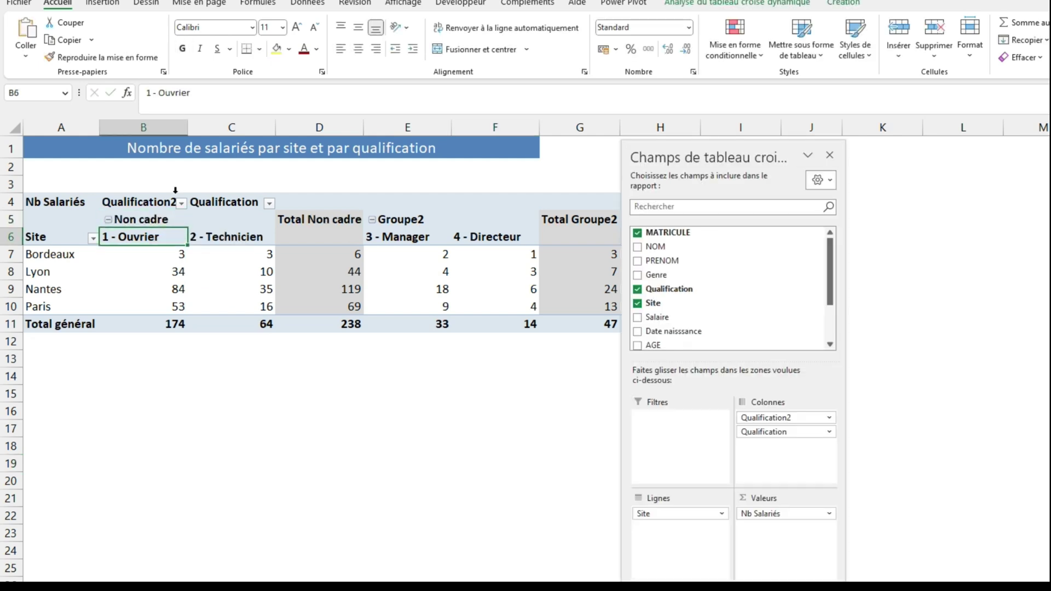
left_click(426, 219)
type("Cadre")
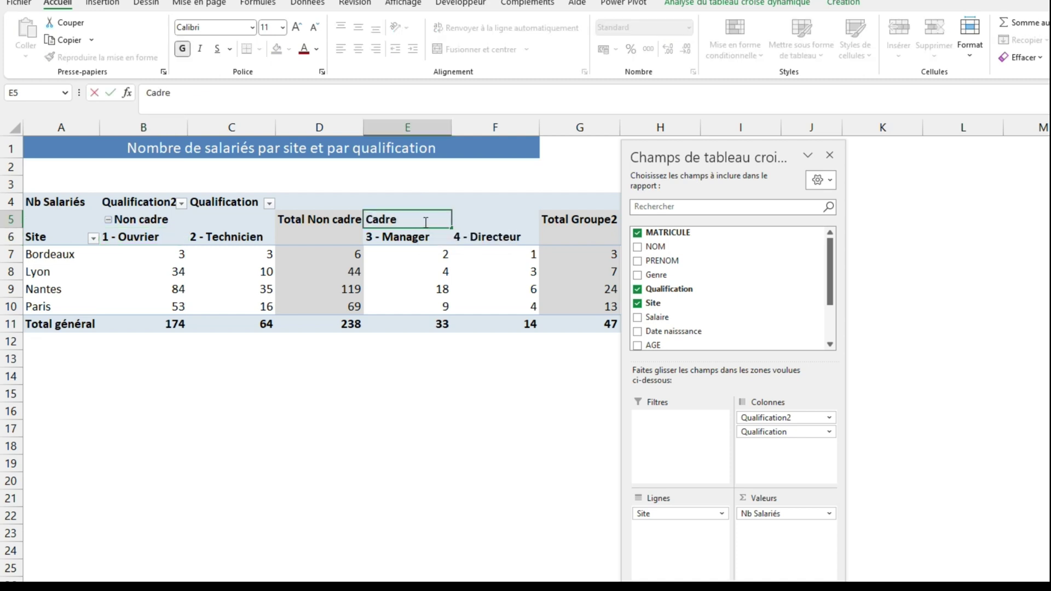
key("Return")
Remove the subtotal columns of the Non cadre and Cadre groups from the pivot table.
left_click(435, 359)
left_click(488, 308)
left_click(842, 4)
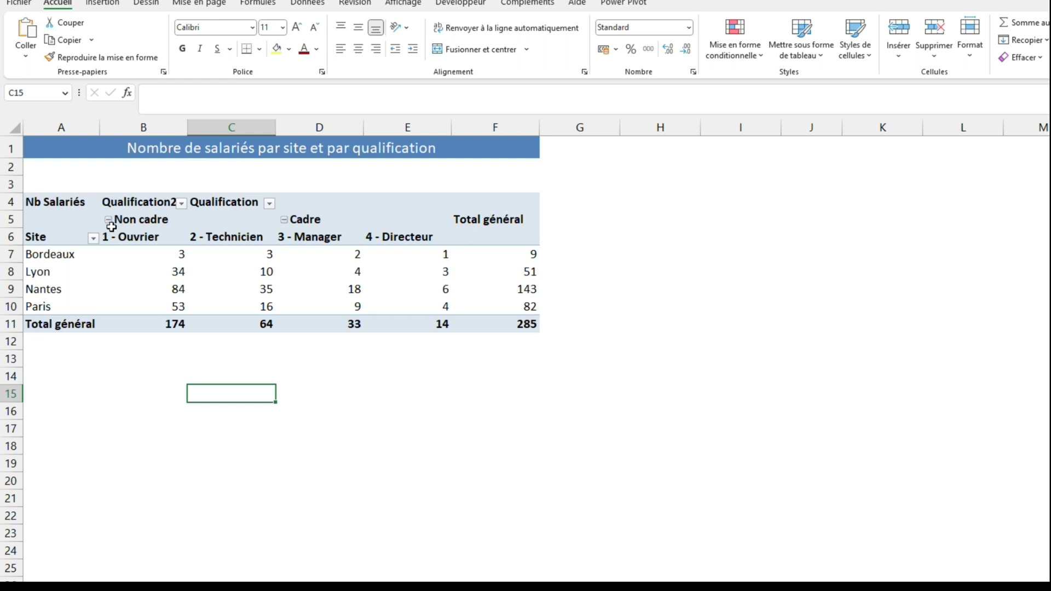
Collapse the Non cadre column group and expand it again.
left_click(109, 220)
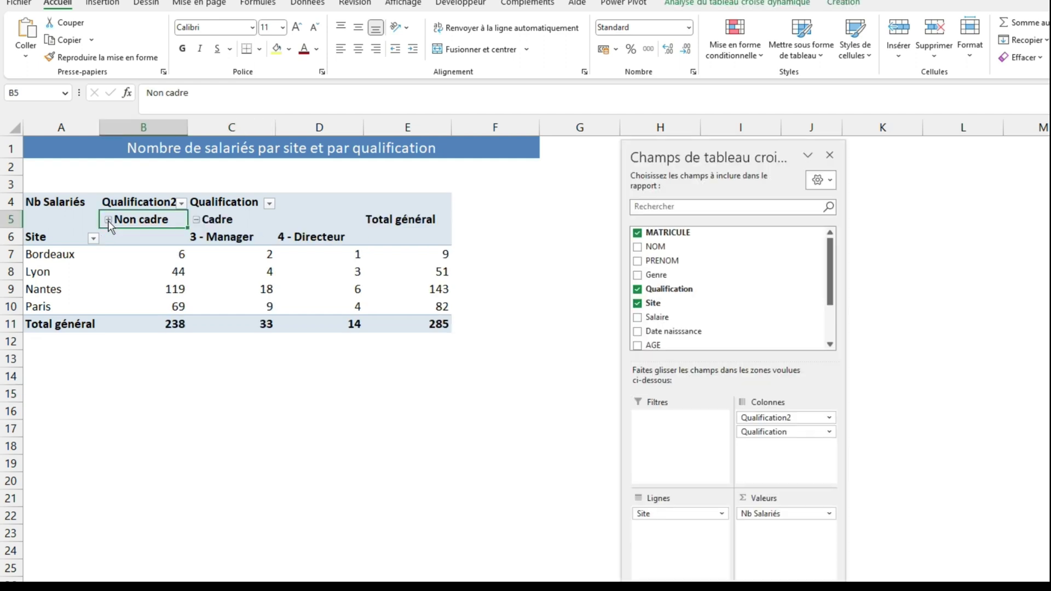
left_click(109, 220)
left_click(216, 271)
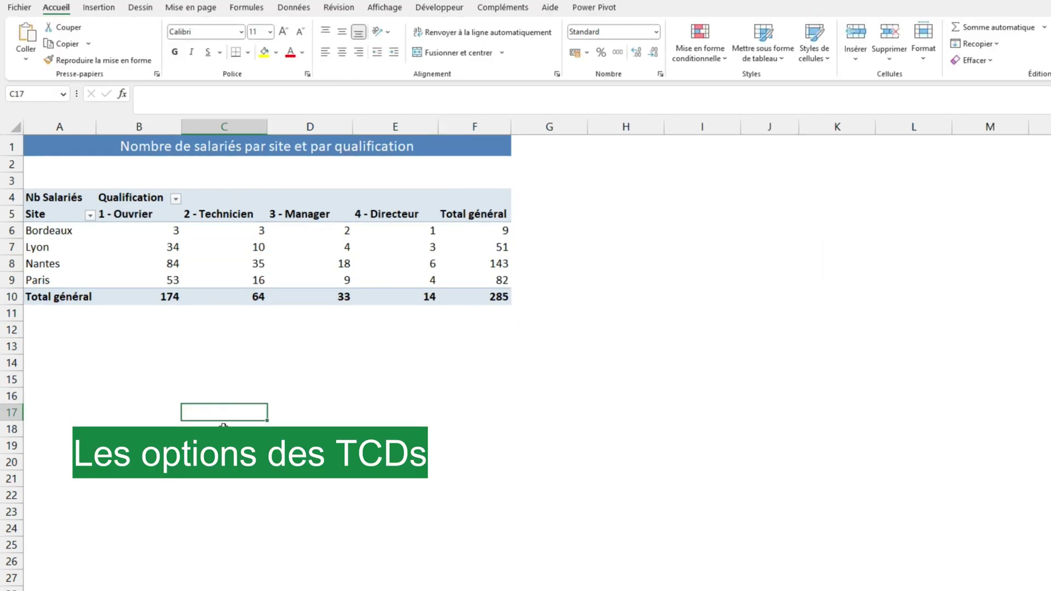
Rename the pivot table as "Nb Salariés site et par qualification" in its options.
left_click(229, 379)
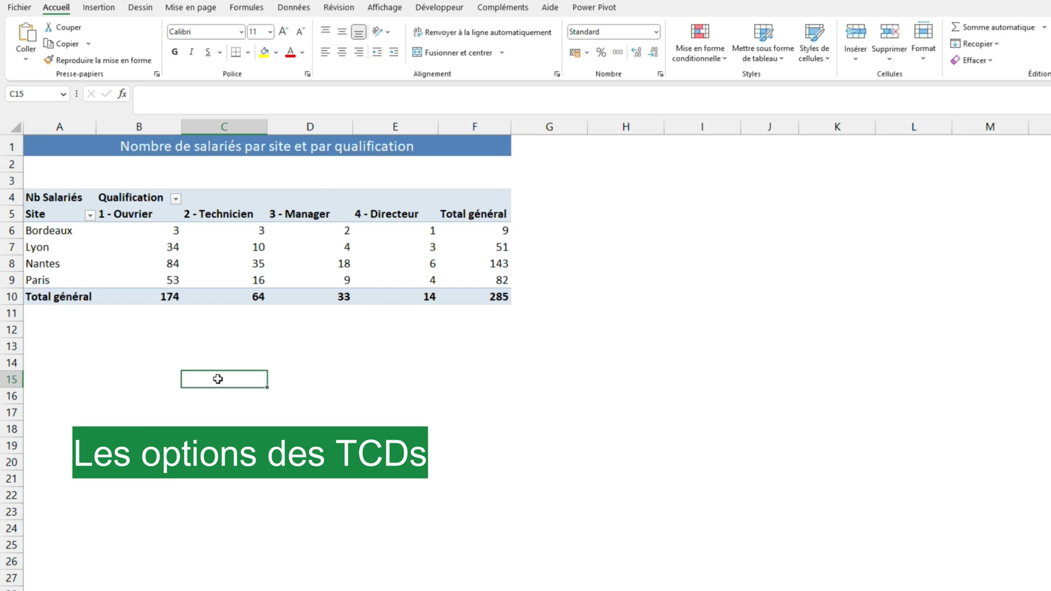
right_click(376, 261)
left_click(466, 483)
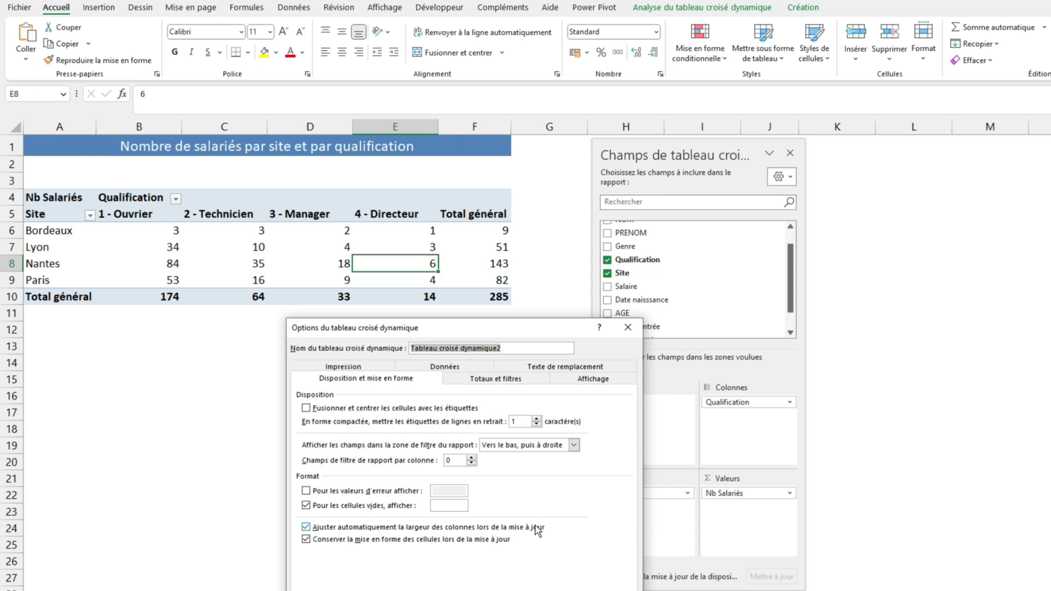
left_click_drag(475, 330, 410, 216)
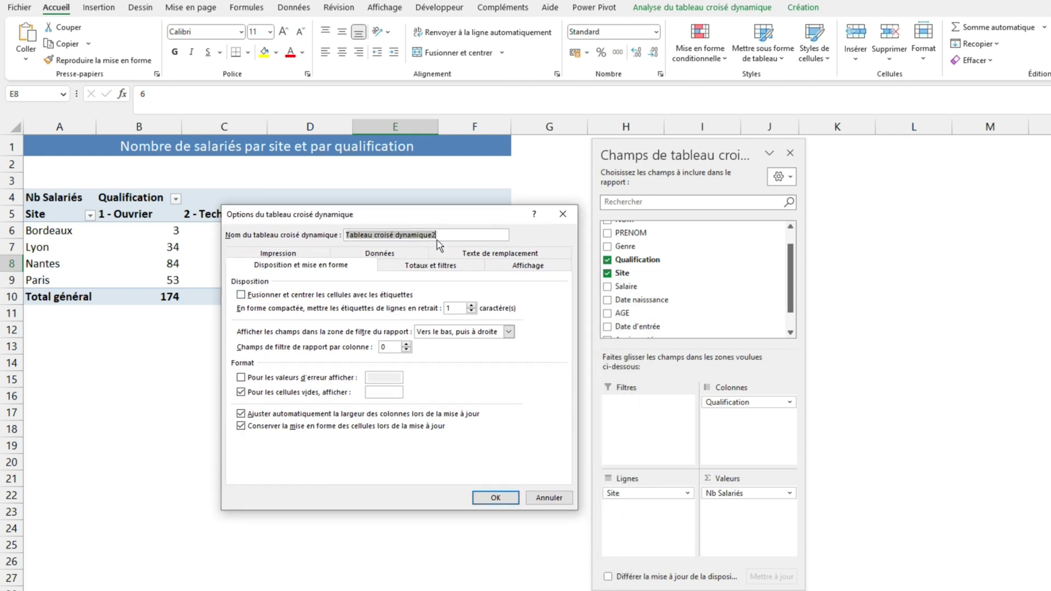
type("Nb Salariés a")
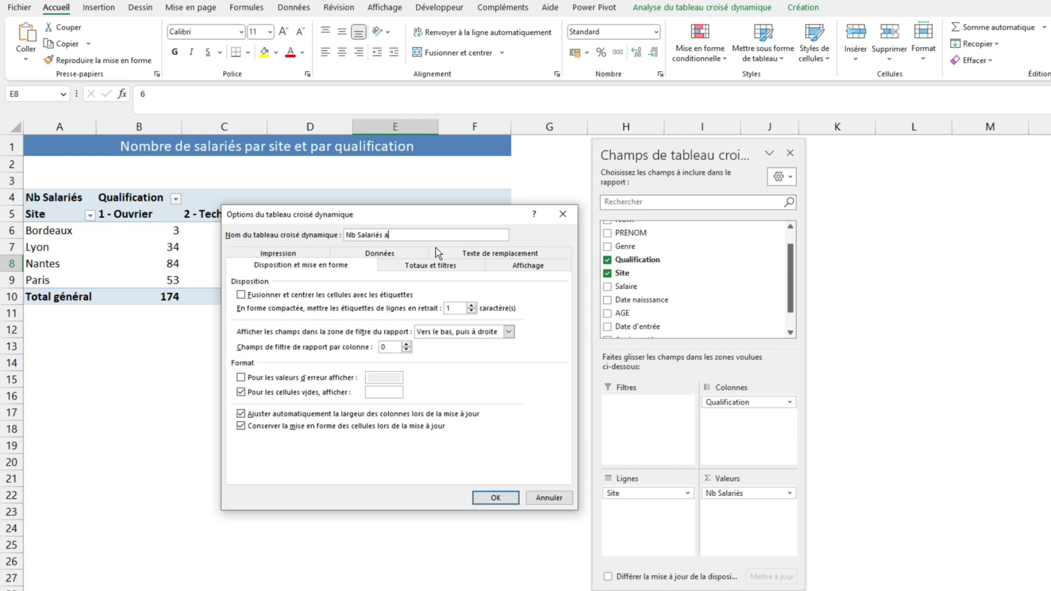
key("BackSpace")
type("site et par q")
type("ualification")
key("Return")
left_click(388, 383)
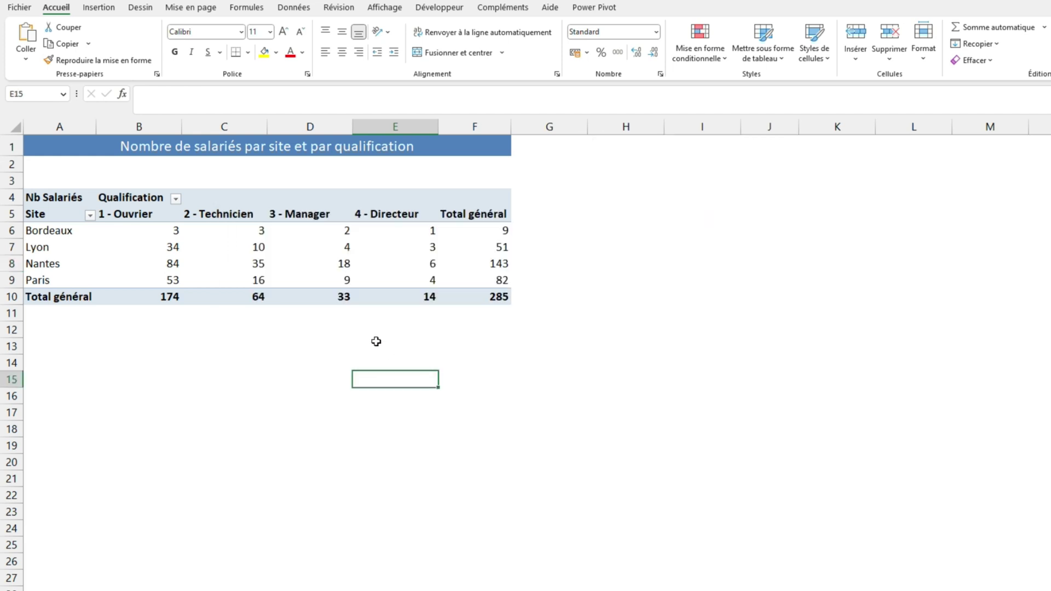
Widen columns B to F of the pivot table sheet to one equal width.
left_click_drag(165, 126, 536, 116)
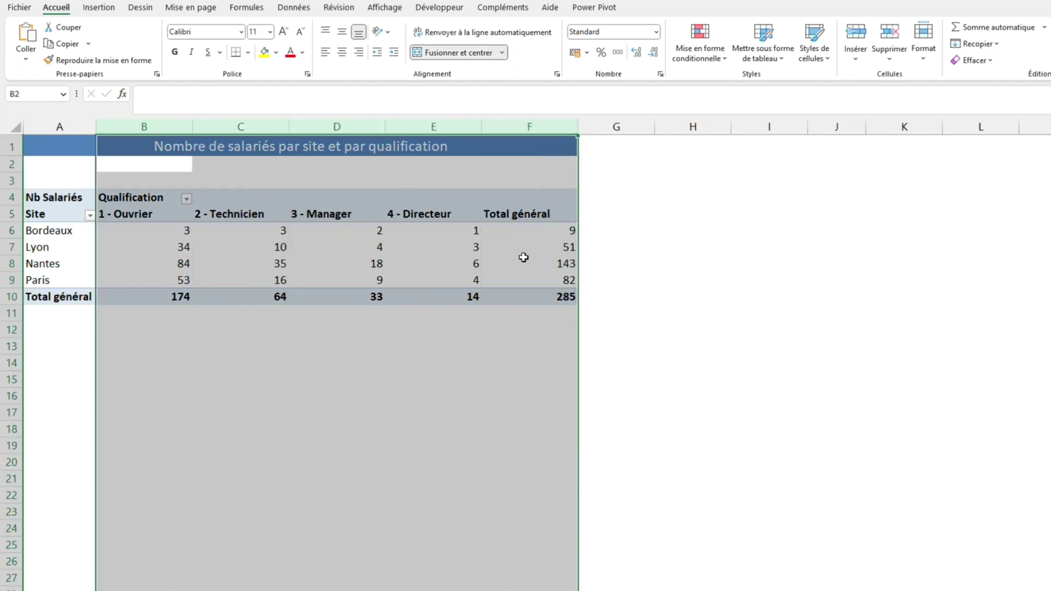
Refresh the employee count pivot table from its source data.
left_click(469, 423)
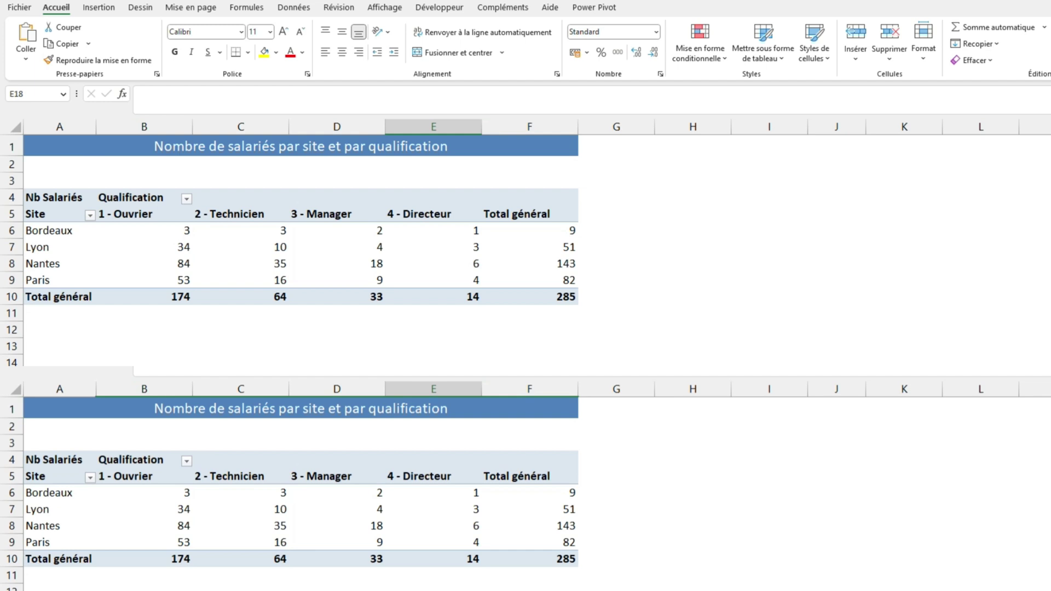
right_click(423, 276)
left_click(489, 362)
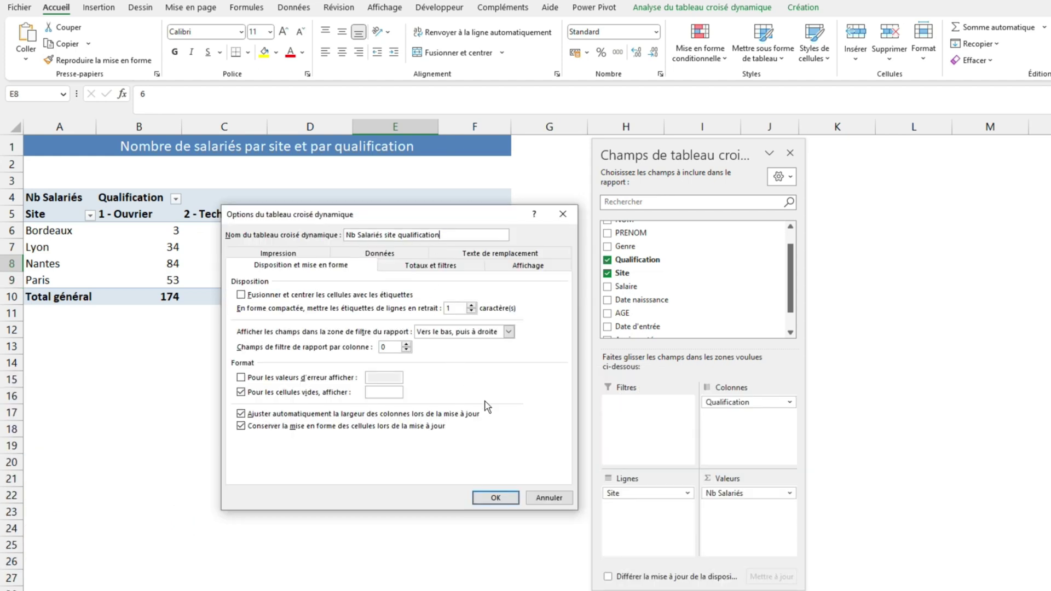
In the pivot table options, disable automatic column width adjustment on update and enable refreshing the data when the file opens.
left_click(268, 416)
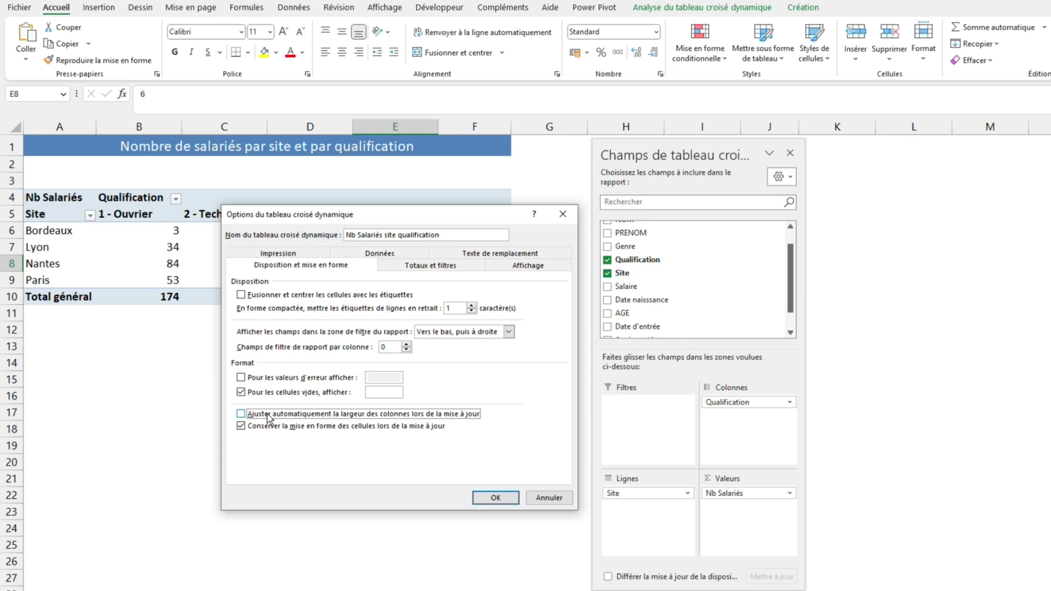
left_click(379, 256)
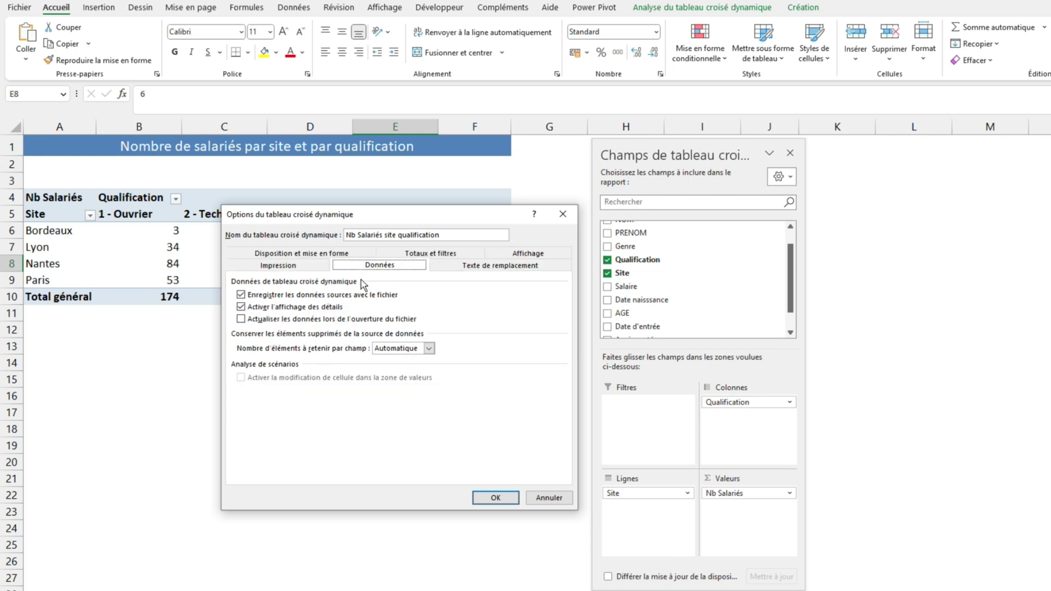
left_click(241, 320)
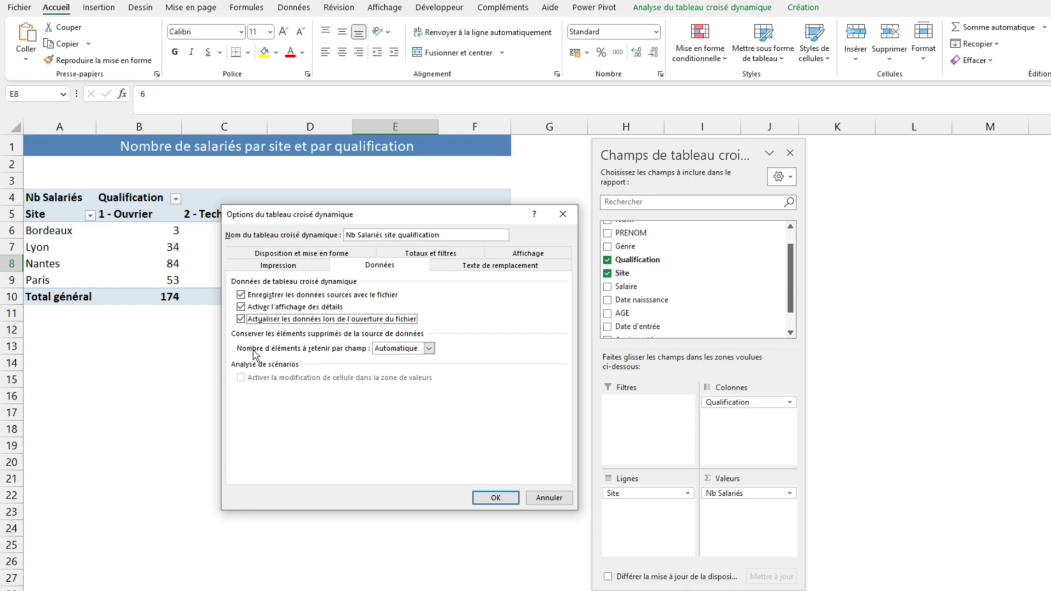
left_click(493, 498)
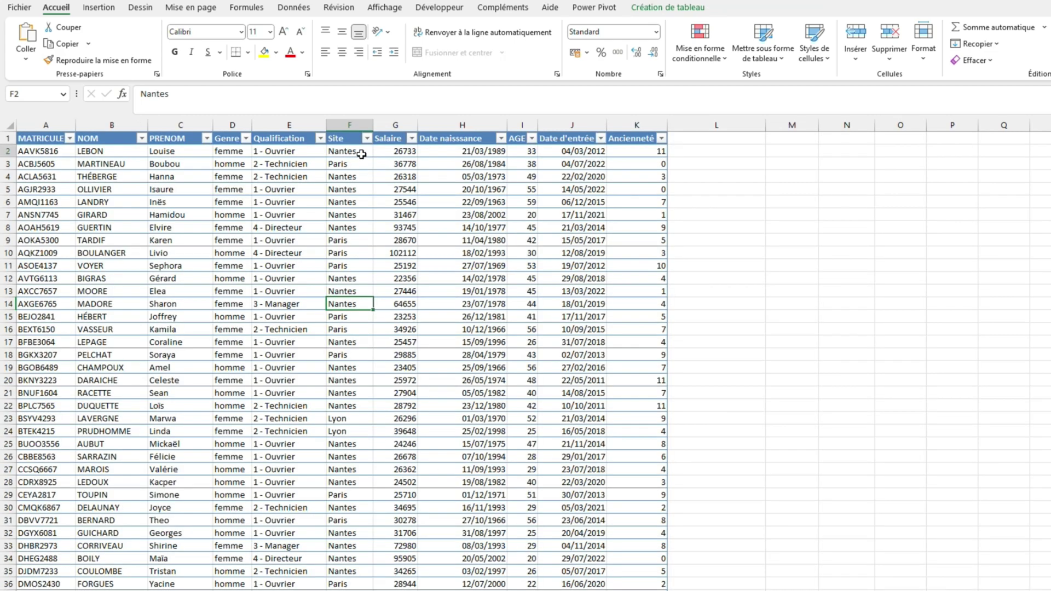
Change the site in cell F2 of the source table to Nante and refresh the employee count pivot table.
double_click(363, 154)
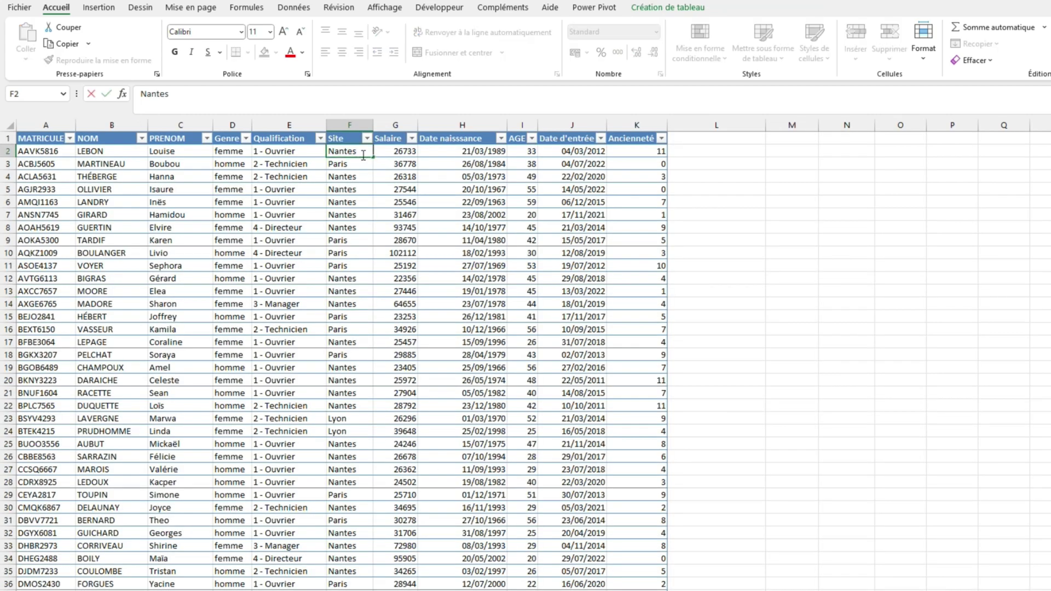
key("Return")
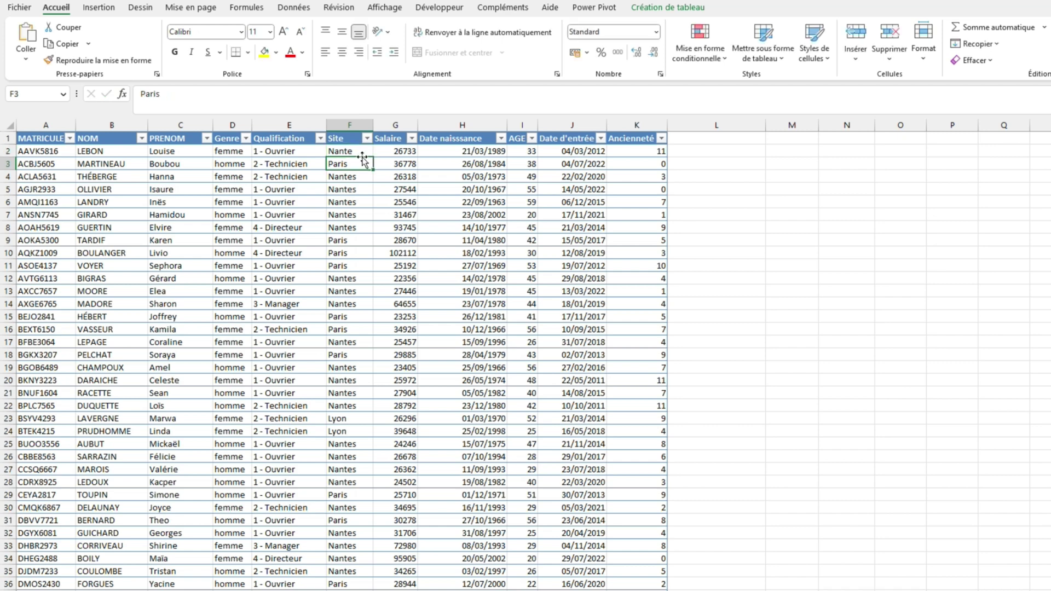
left_click(108, 590)
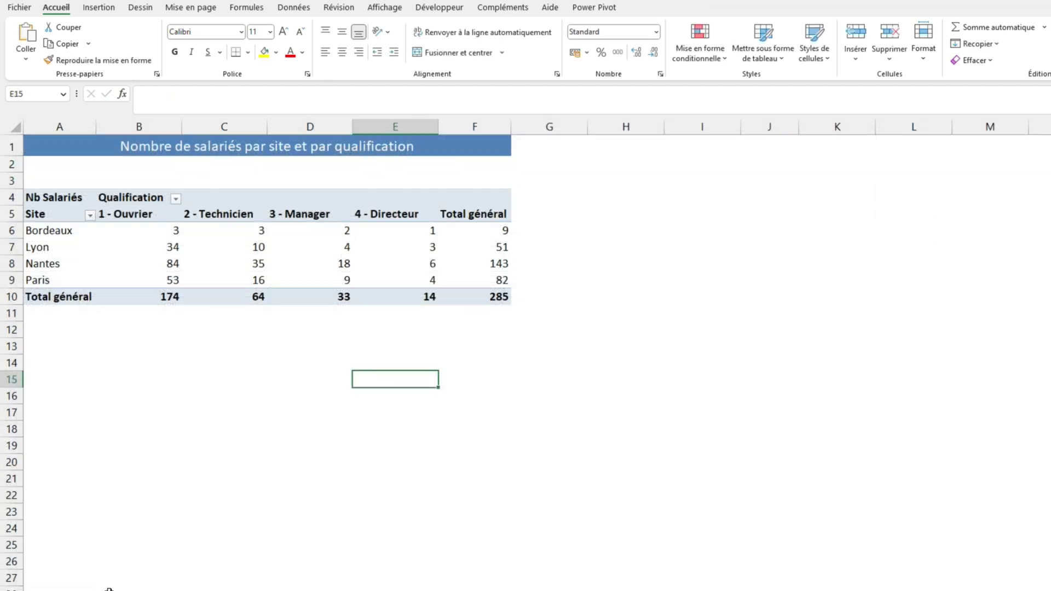
right_click(156, 262)
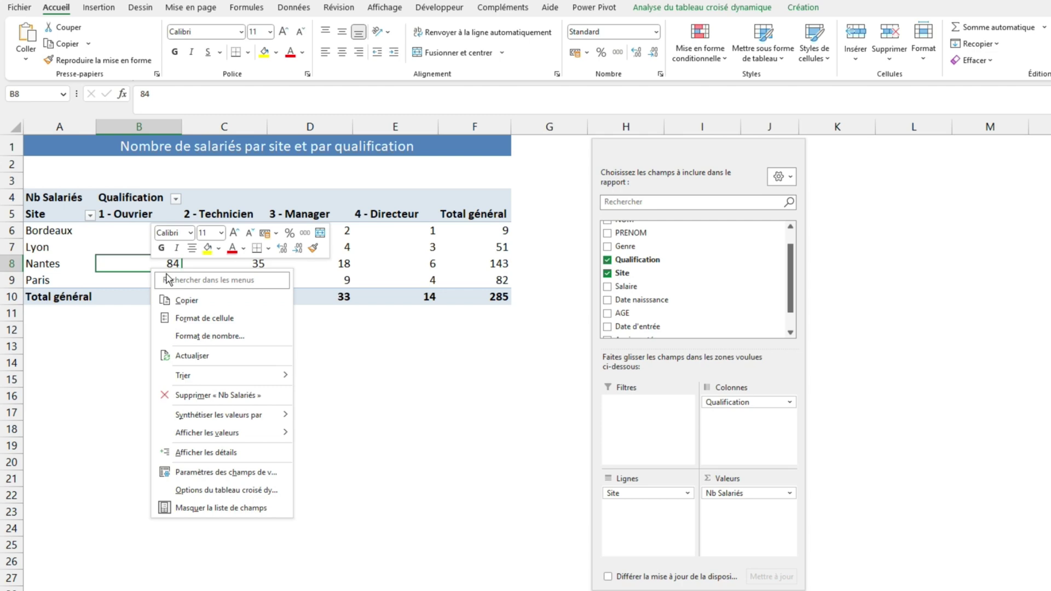
left_click(228, 352)
left_click(298, 469)
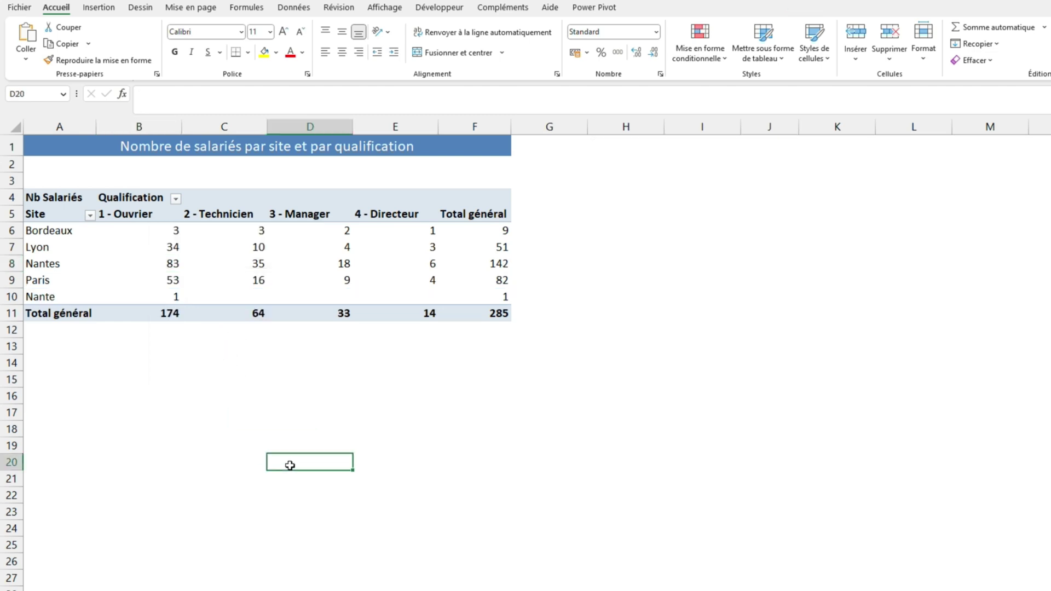
Correct the site in cell F2 of the source table back to Nantes.
left_click(301, 443)
left_click(252, 278)
left_click(219, 590)
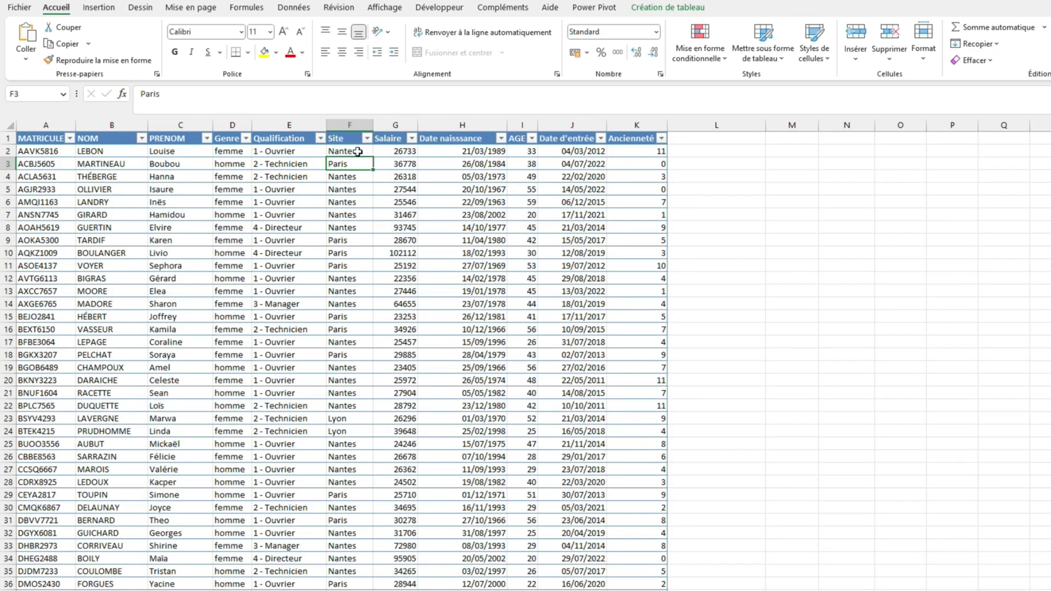
double_click(357, 151)
type("s")
key("Return")
Refresh the employee count pivot table with the corrected source data.
left_click(178, 590)
left_click(247, 494)
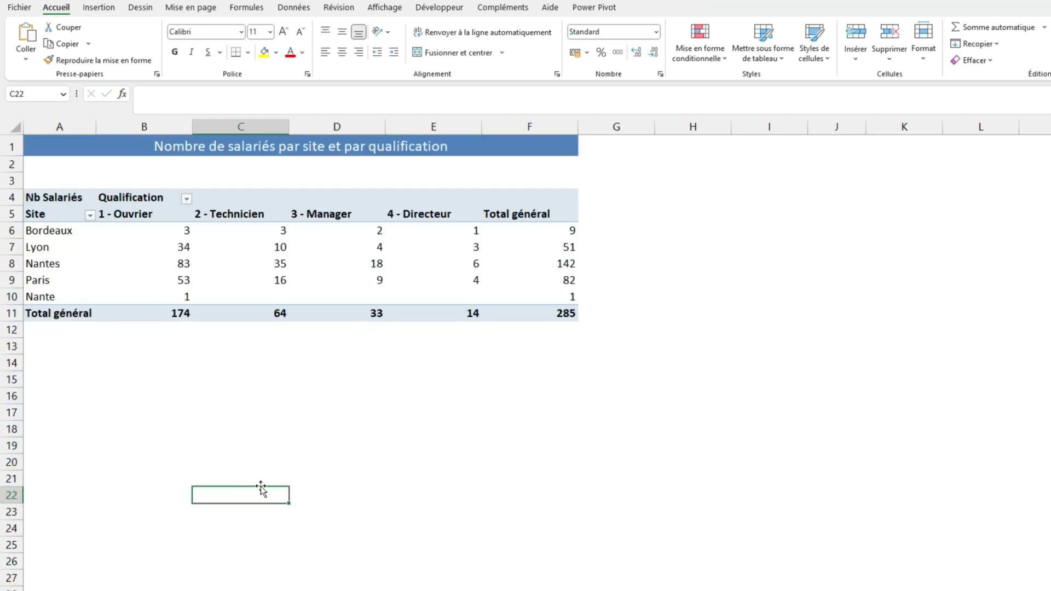
right_click(356, 279)
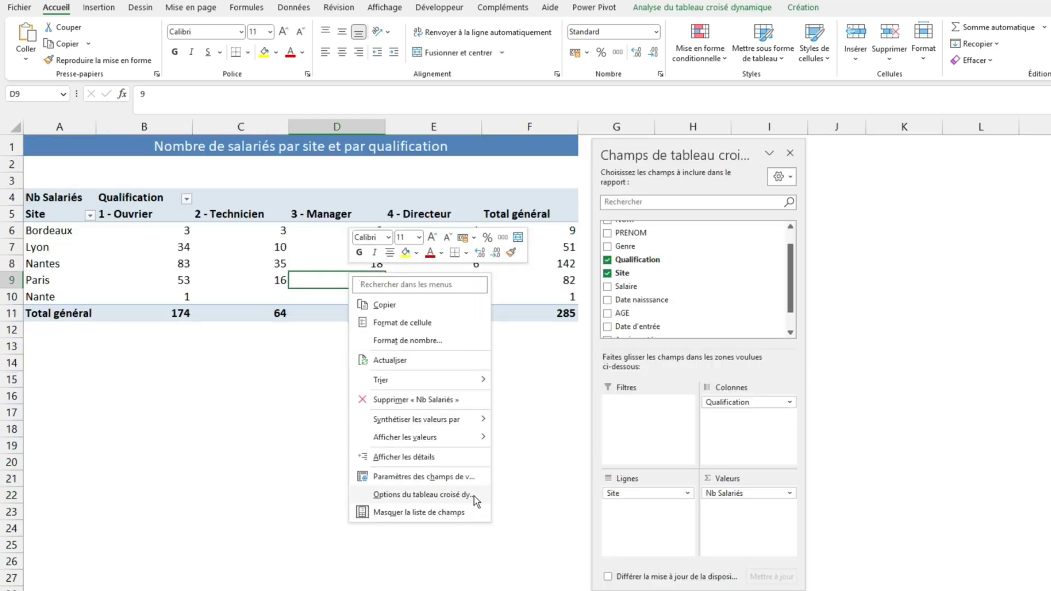
left_click(418, 361)
left_click(346, 392)
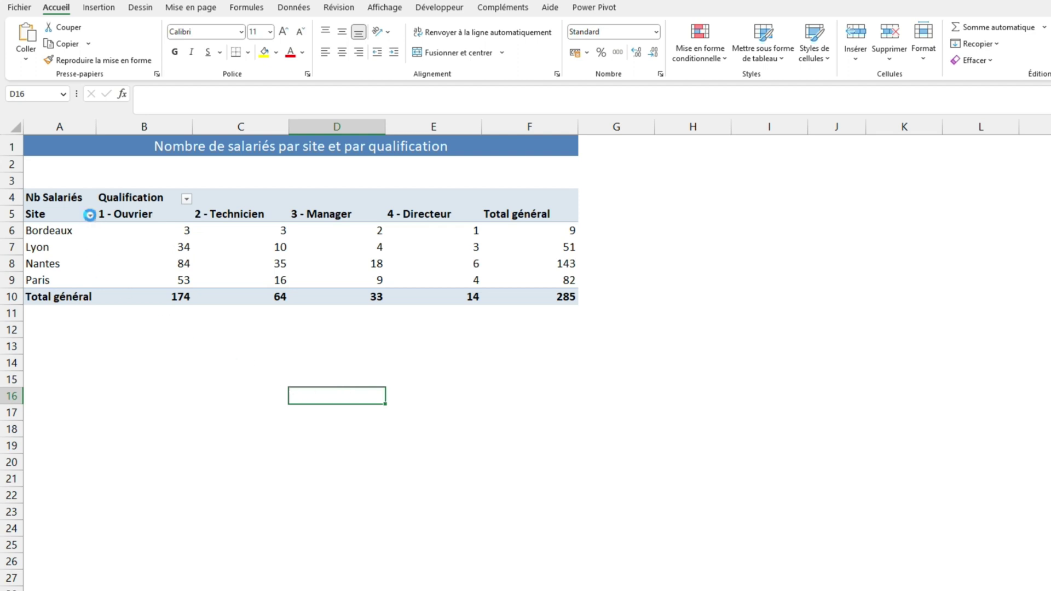
Check which entries the pivot table's Site filter offers and close it without filtering.
left_click(89, 215)
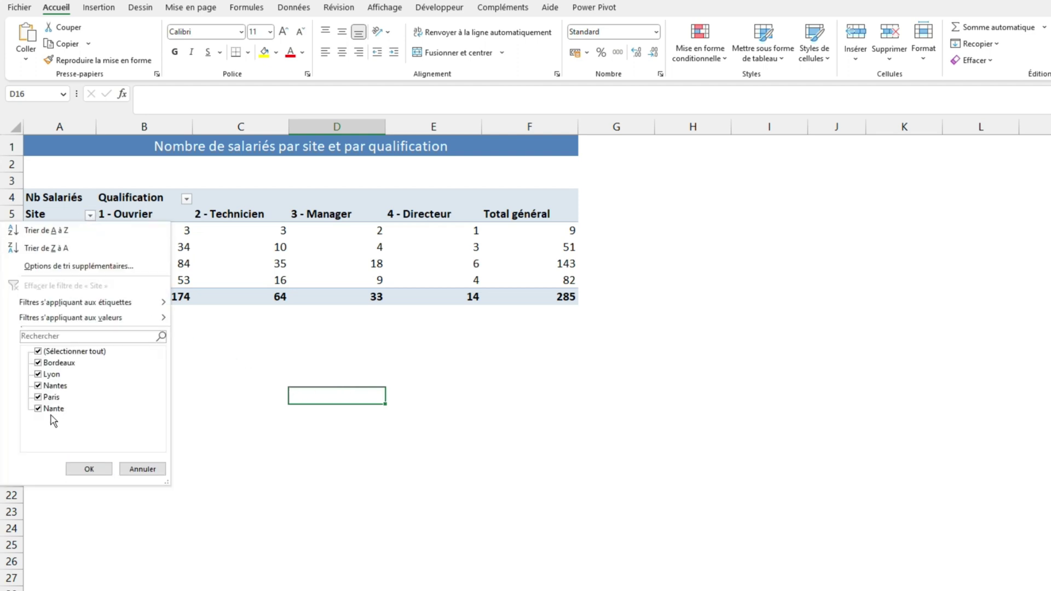
left_click(89, 469)
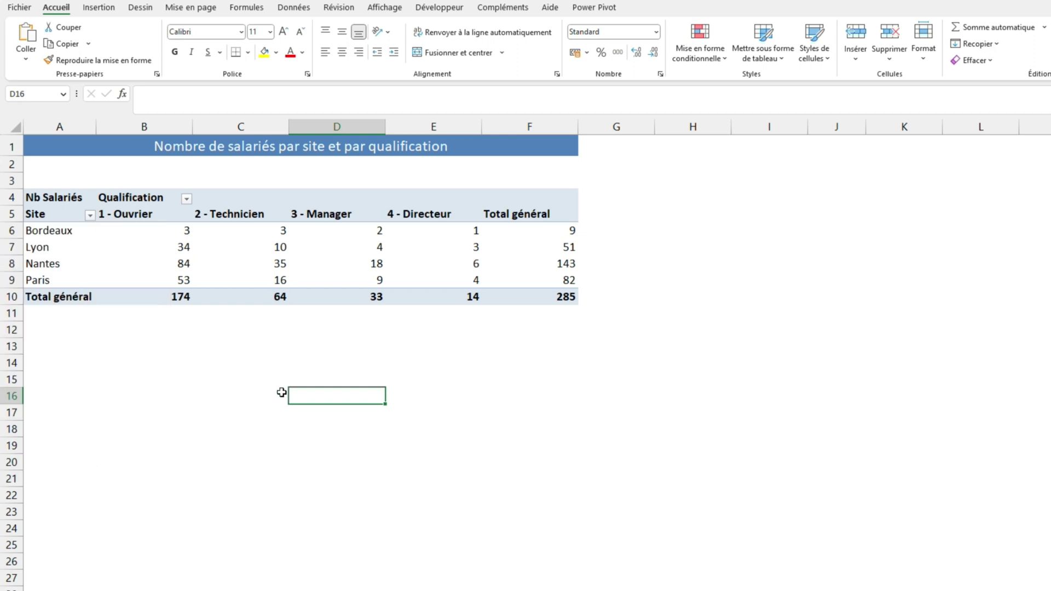
left_click(293, 381)
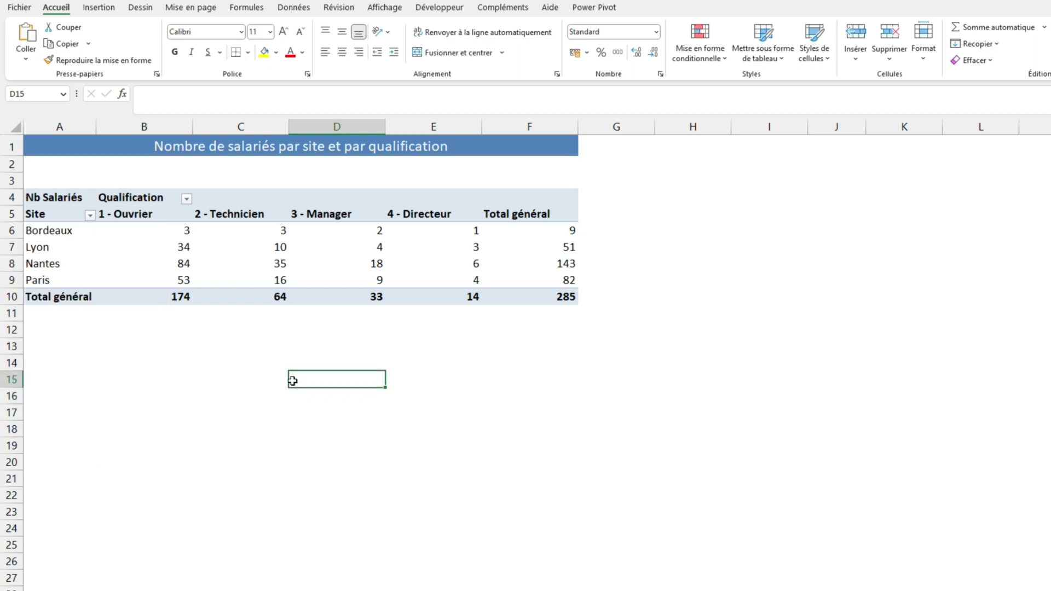
Set the number of deleted source items retained per field to Aucun in the pivot table options.
right_click(320, 278)
left_click(353, 494)
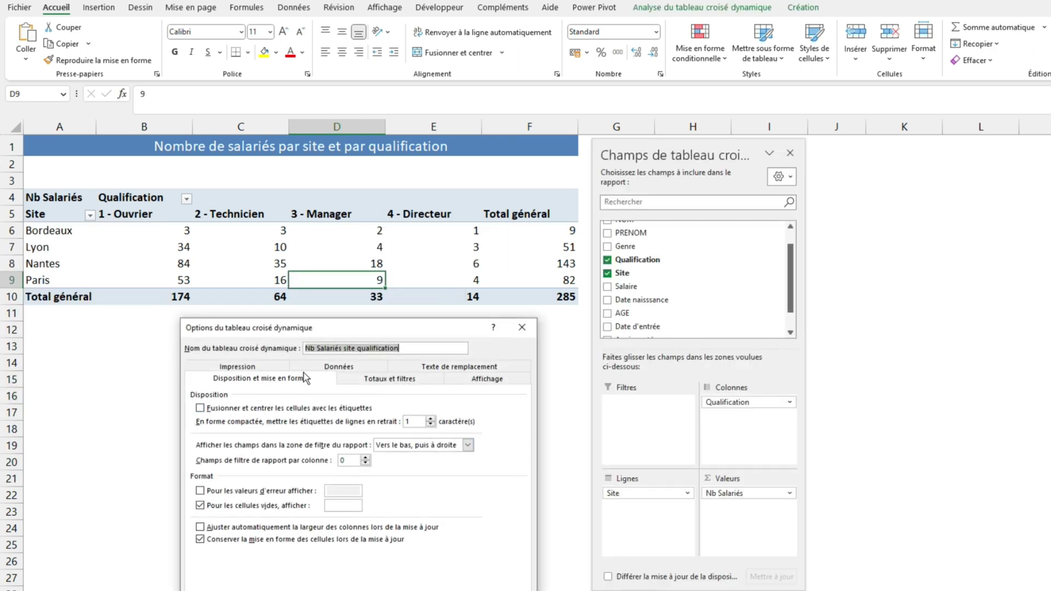
left_click(371, 371)
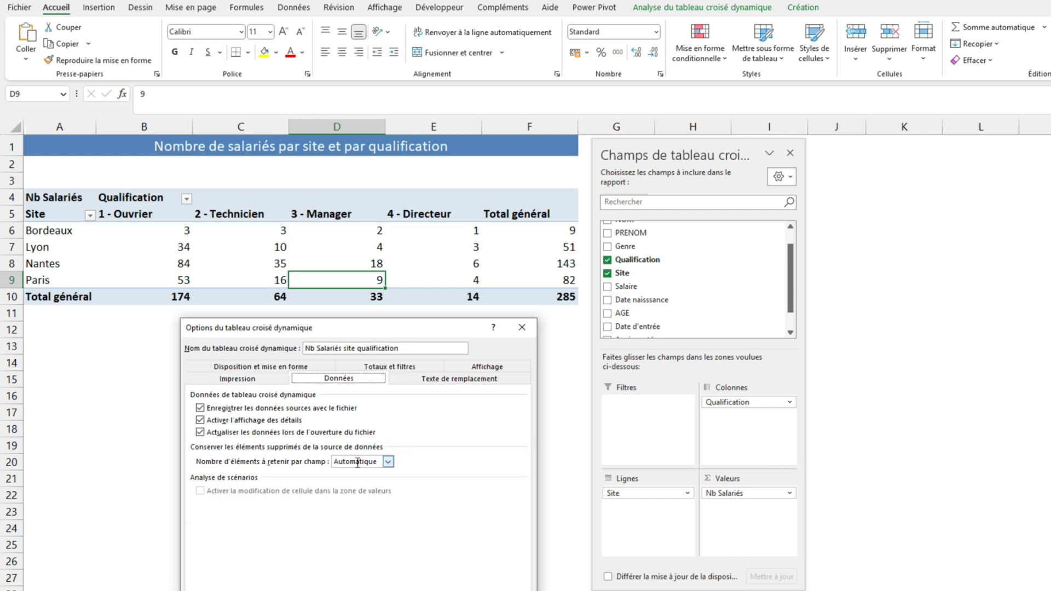
left_click(389, 462)
left_click(361, 481)
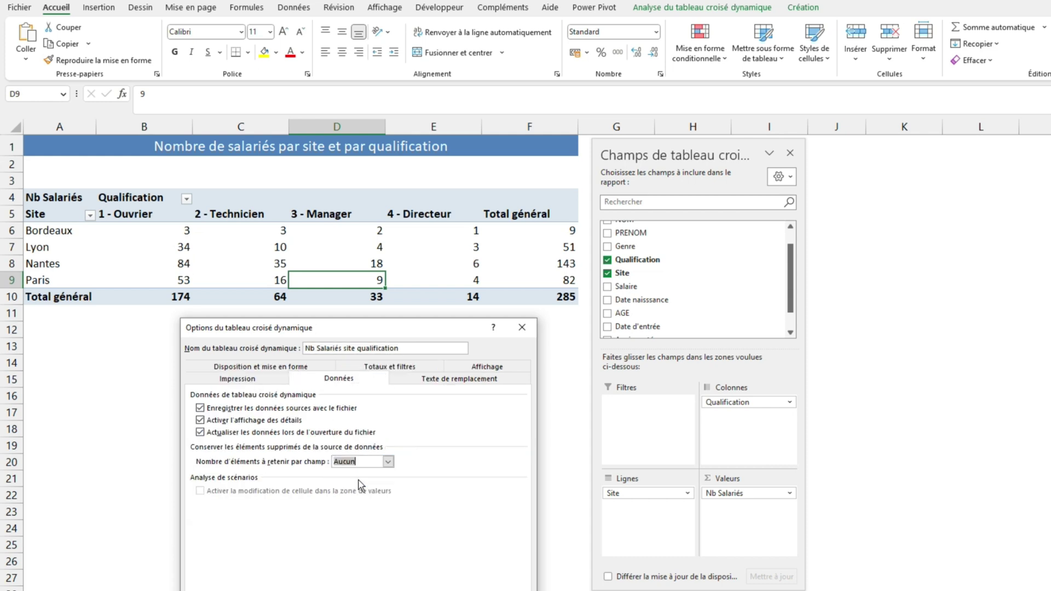
key("Return")
left_click(397, 492)
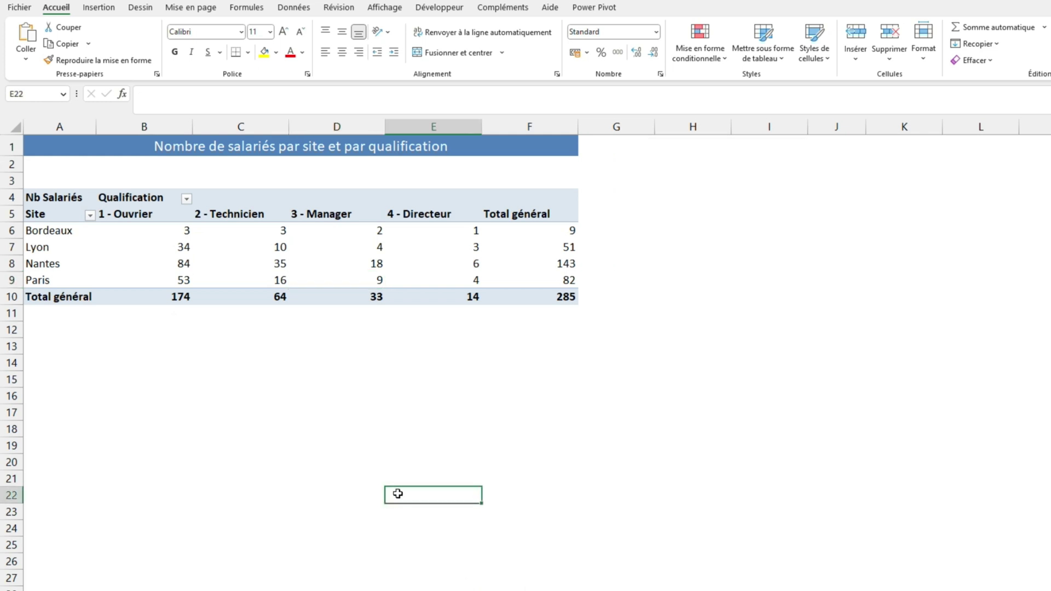
Refresh the pivot table with the new retention setting and check the entries of its Site filter.
right_click(357, 267)
left_click(386, 357)
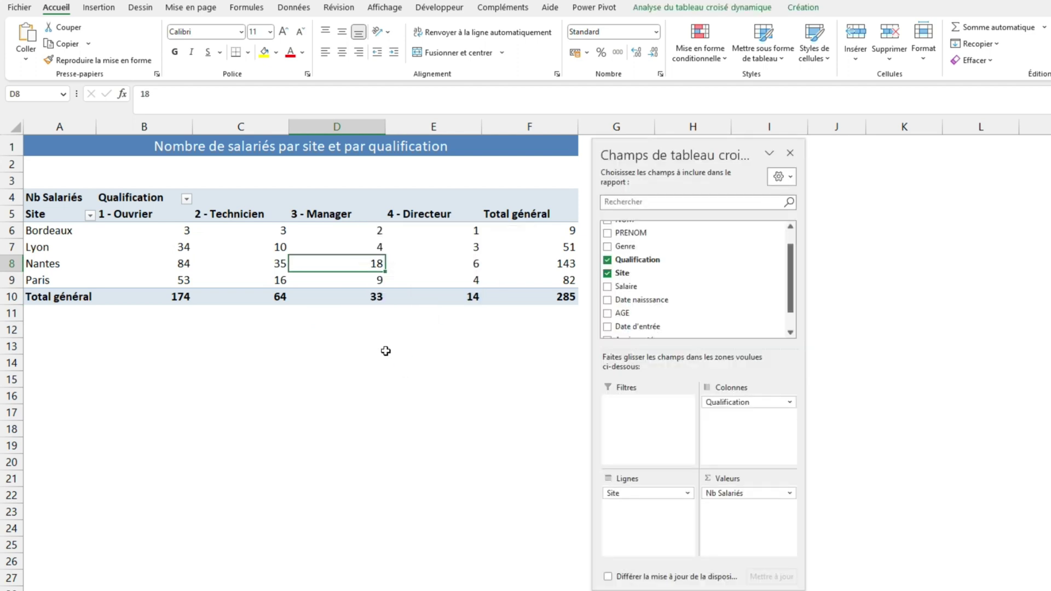
left_click(90, 215)
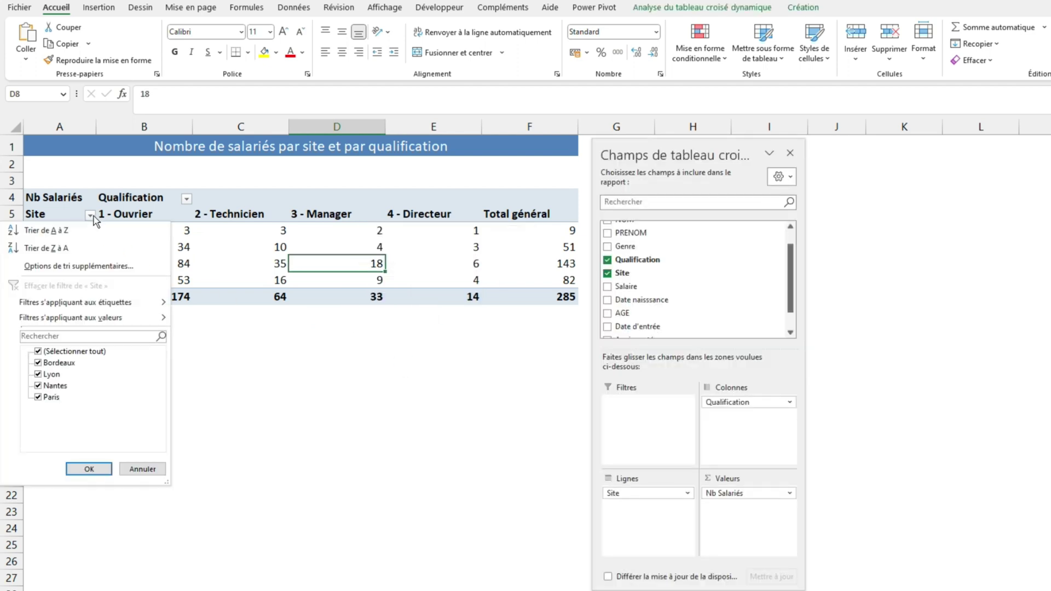
left_click(103, 469)
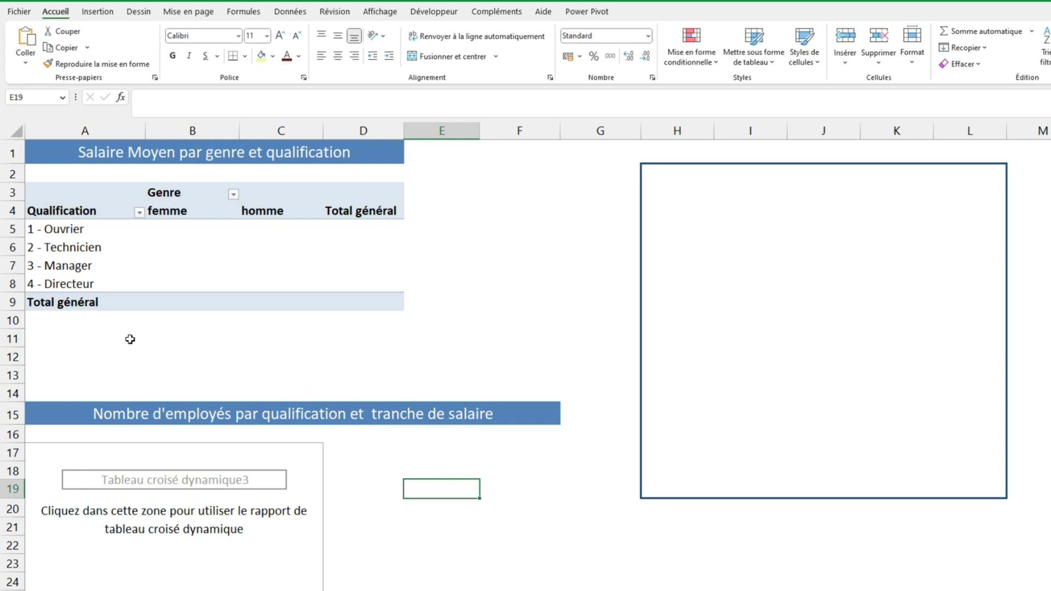
Add the Salaire field to the values of the "Salaire Moyen par genre et qualification" pivot table.
left_click(120, 370)
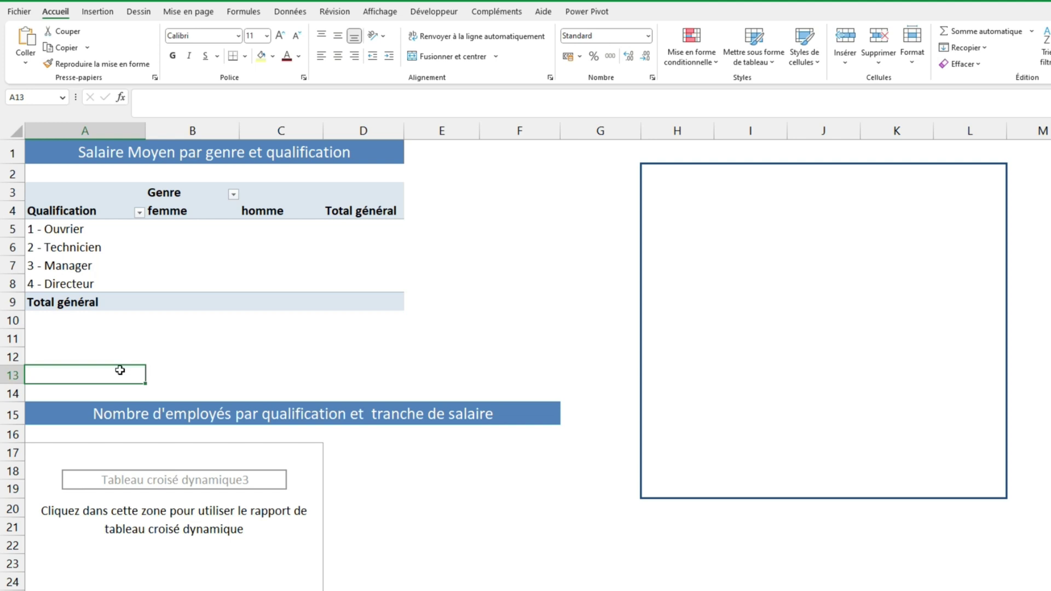
left_click(363, 269)
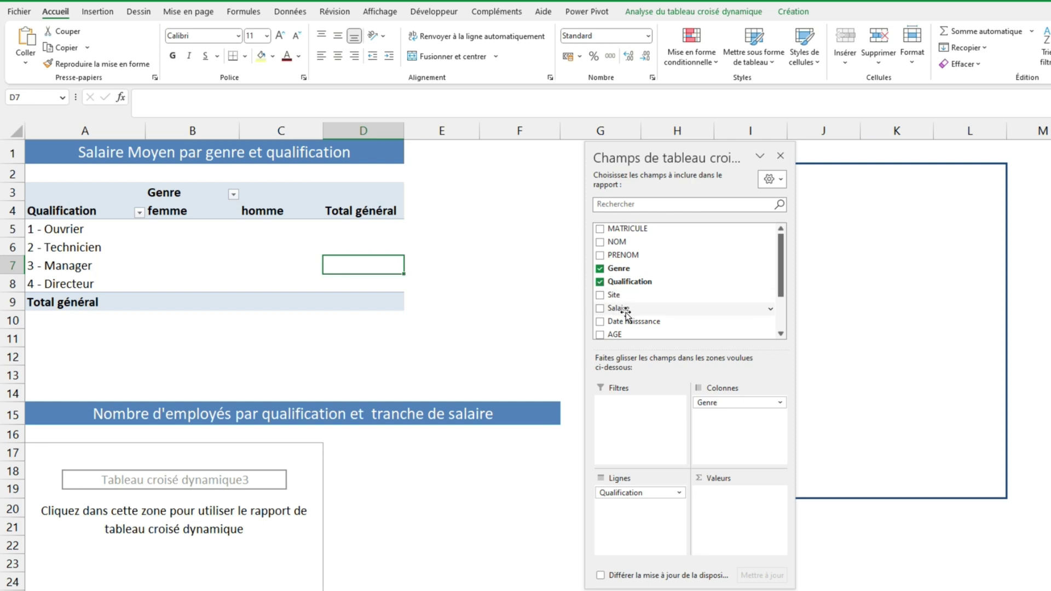
left_click_drag(621, 308, 735, 501)
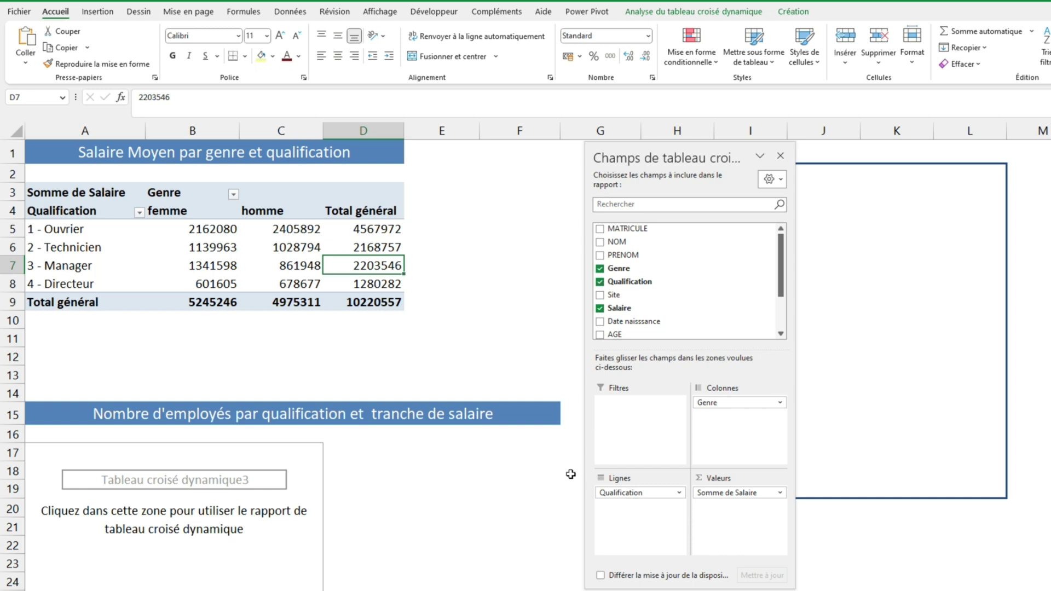
Summarize the Salaire values by average (Moyenne) instead of sum.
right_click(371, 268)
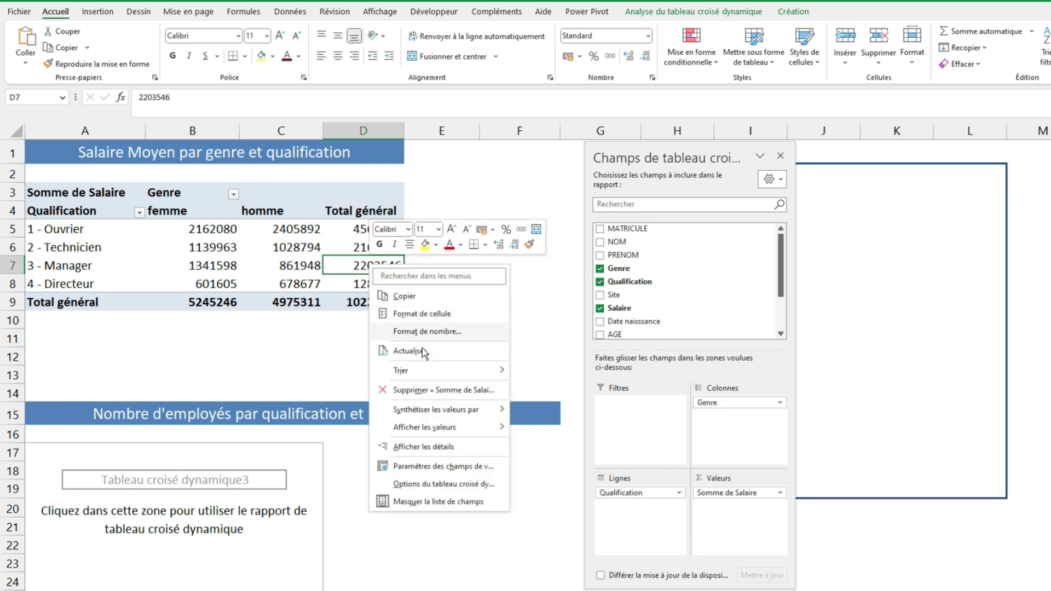
mouse_move(443, 411)
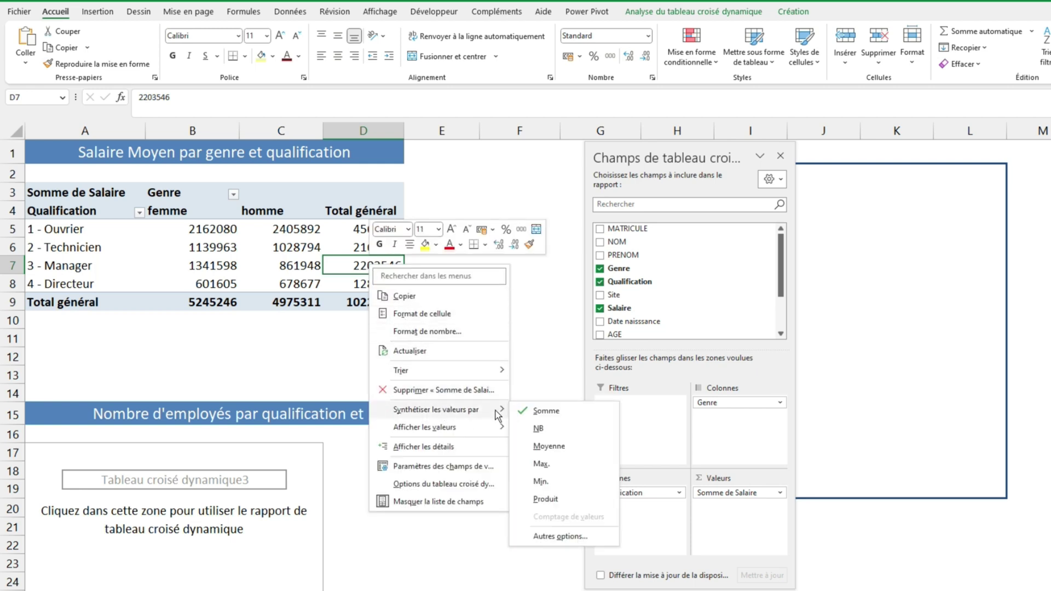
left_click(546, 446)
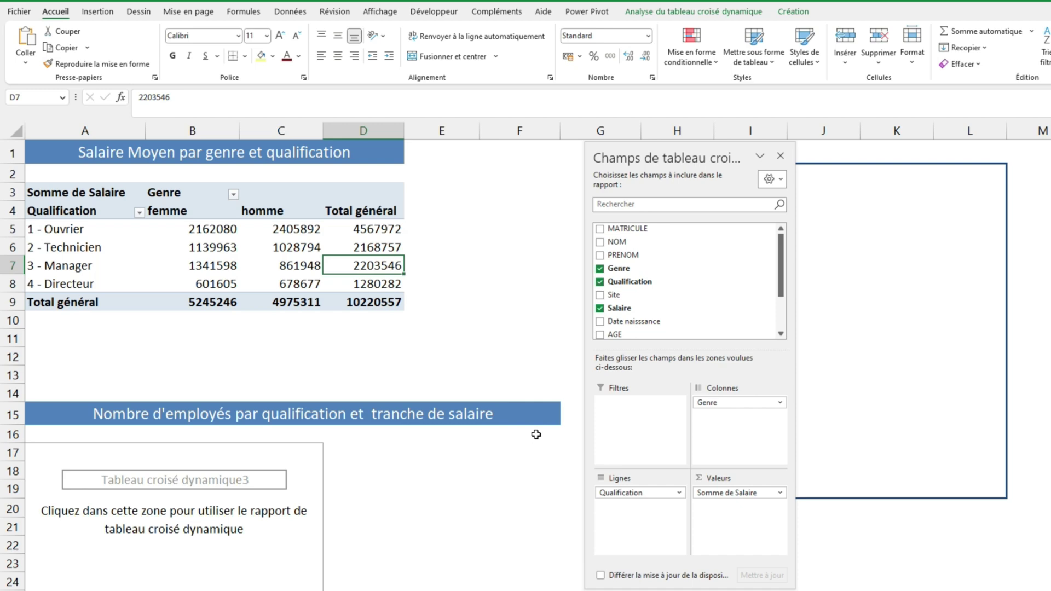
left_click(345, 355)
Set the number format of the average salary value field to Monétaire in € with 0 decimals.
right_click(366, 286)
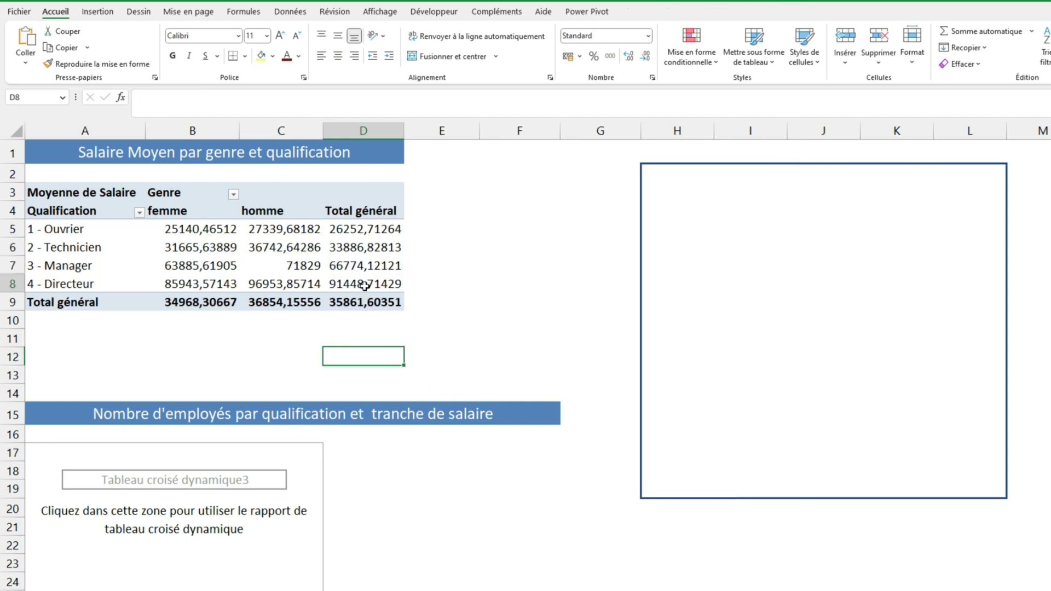
left_click(445, 488)
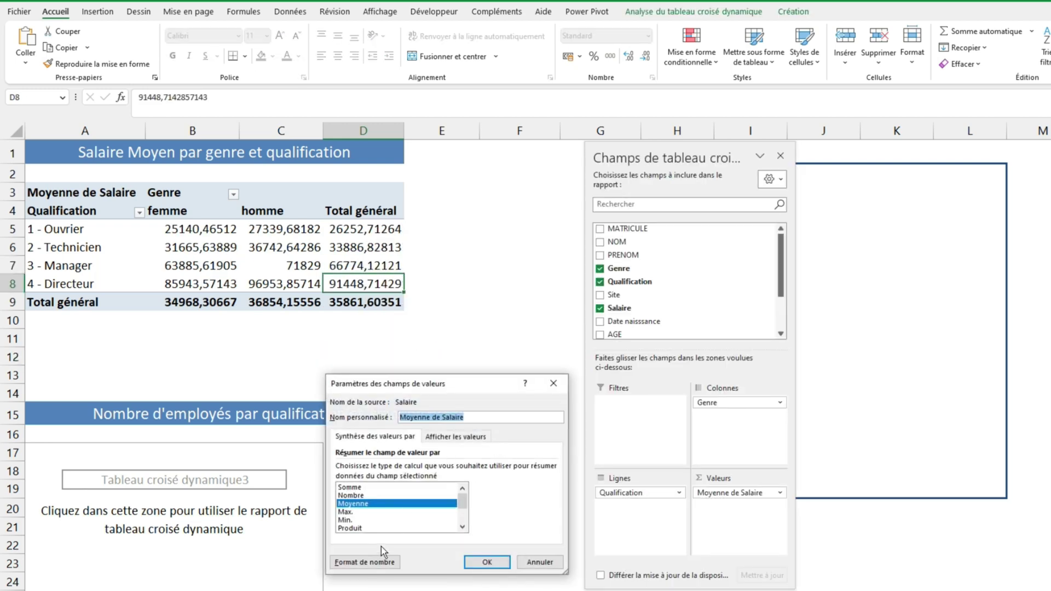
left_click(365, 562)
left_click(298, 392)
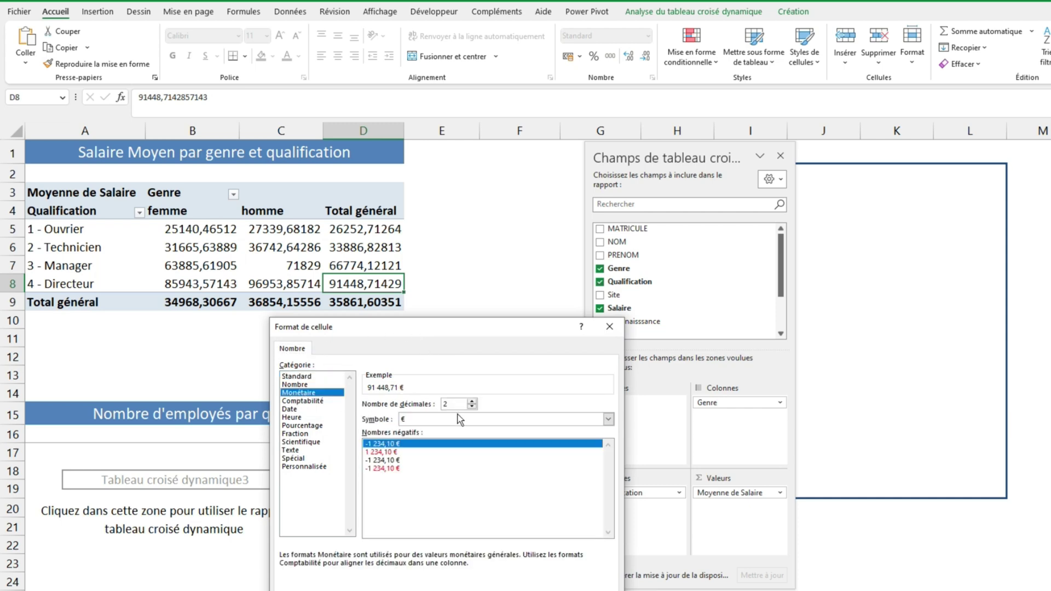
left_click(472, 407)
left_click(472, 407)
key("Return")
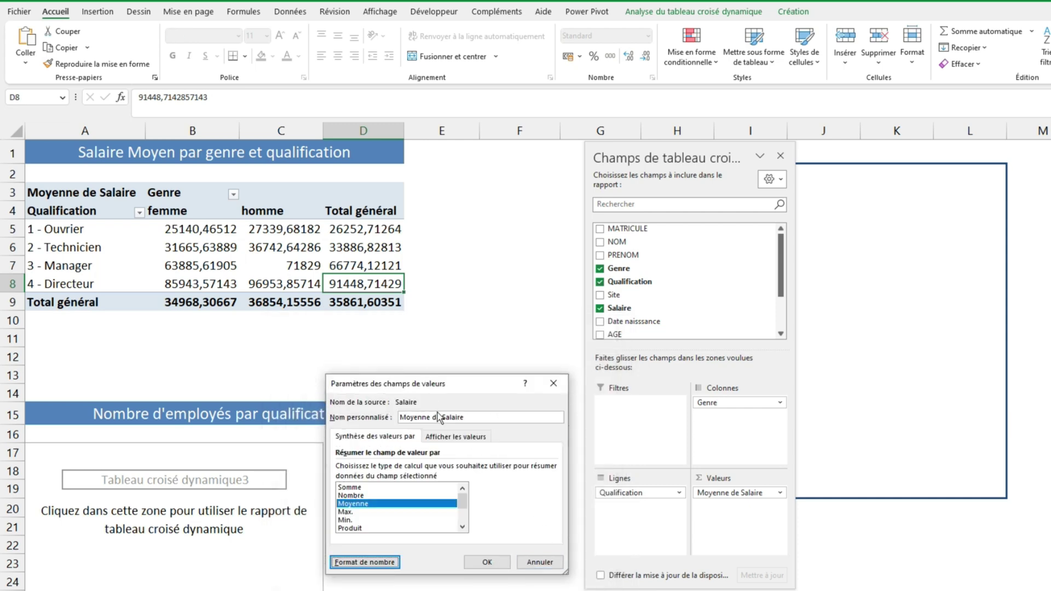
Apply the value field settings with the currency format to the average salary pivot table.
left_click(481, 560)
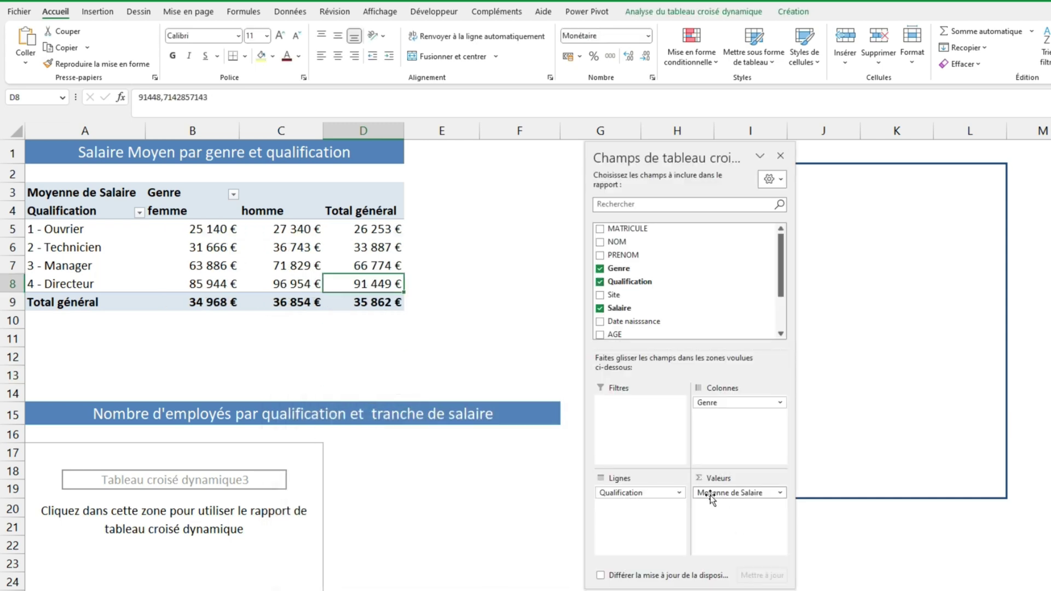
left_click(379, 342)
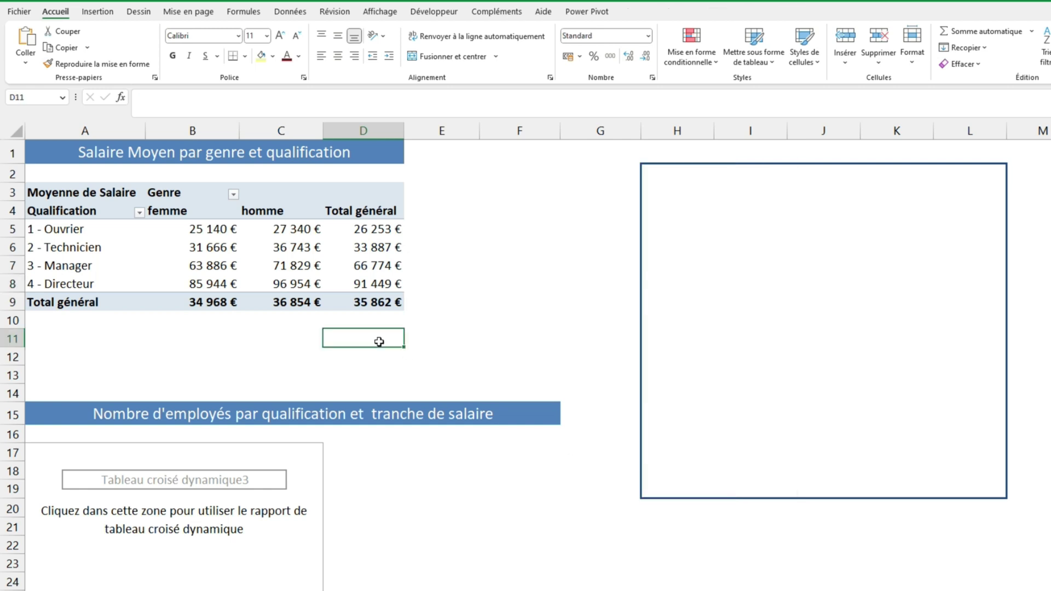
Show the average salary values as "Différence par rapport" with base field Genre and base item femme.
left_click(302, 228)
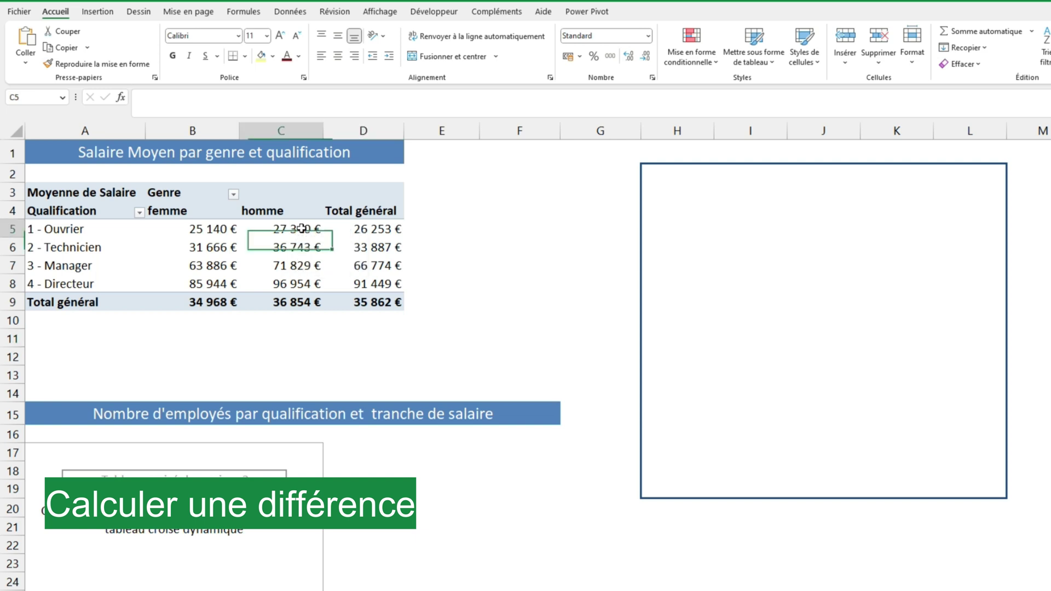
right_click(302, 228)
mouse_move(372, 393)
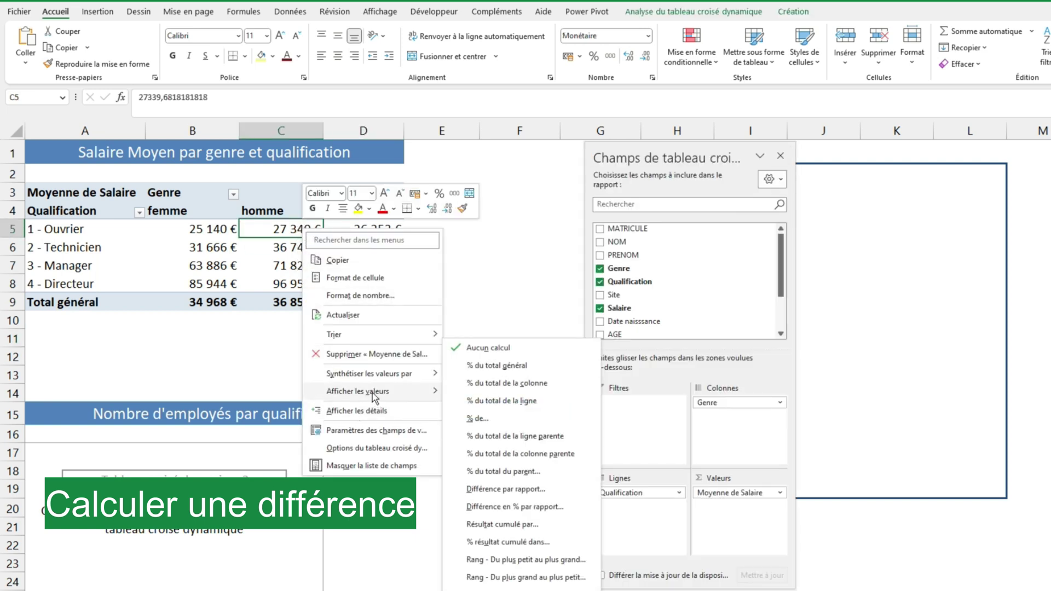
left_click(504, 492)
left_click(498, 368)
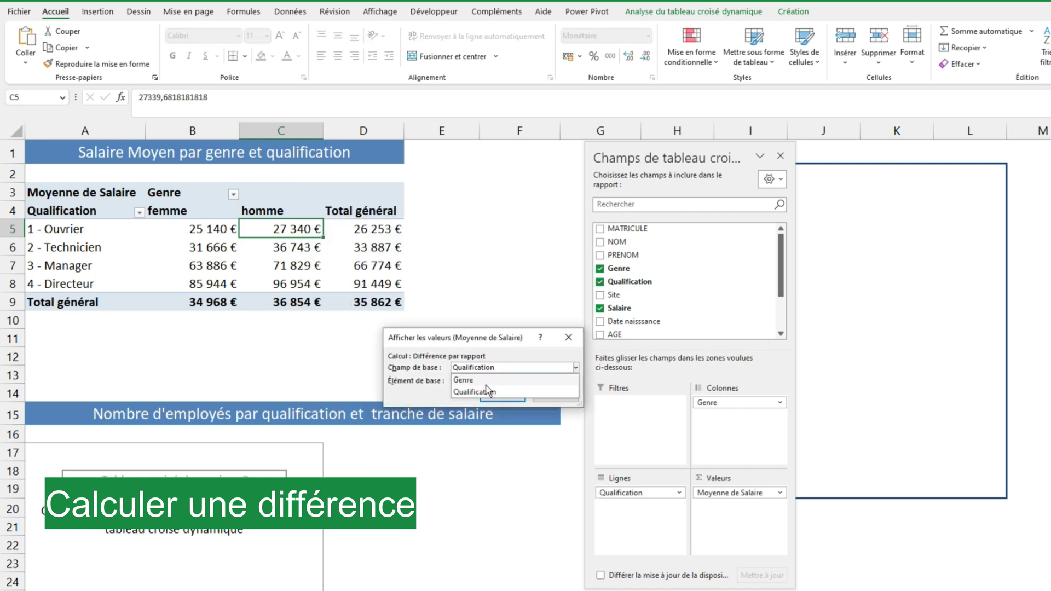
left_click(482, 380)
left_click(493, 382)
left_click(509, 417)
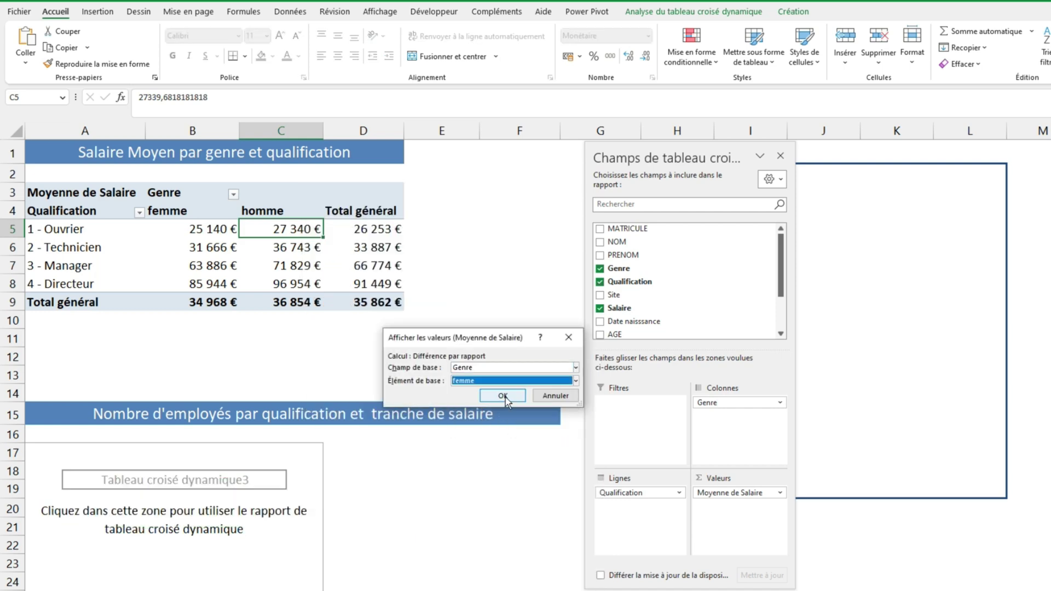
left_click(504, 397)
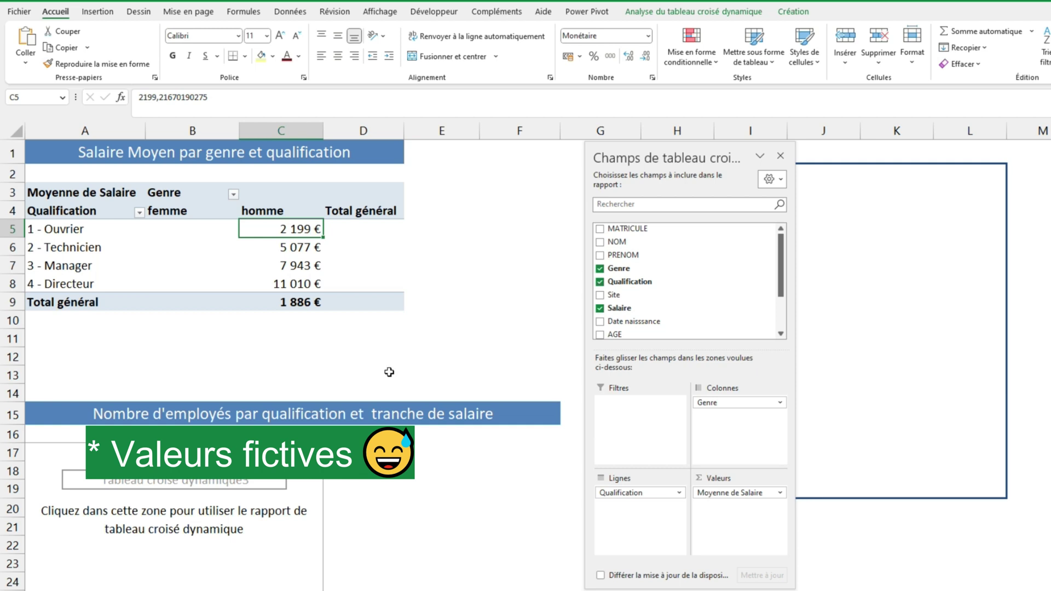
Show the average salary values as "Différence en % par rapport" with base field Genre and base item femme.
right_click(312, 230)
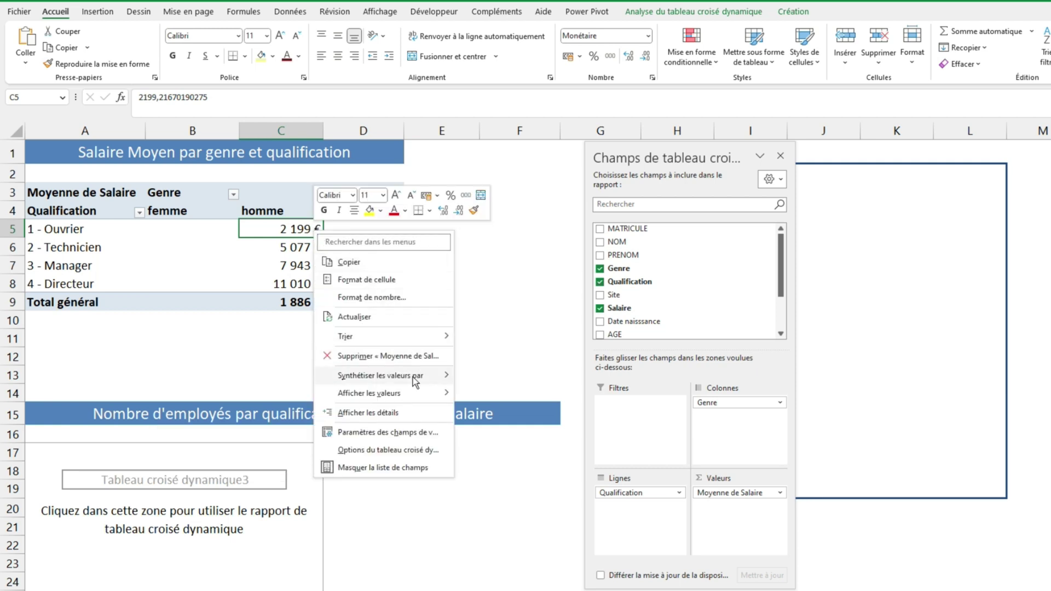
mouse_move(413, 398)
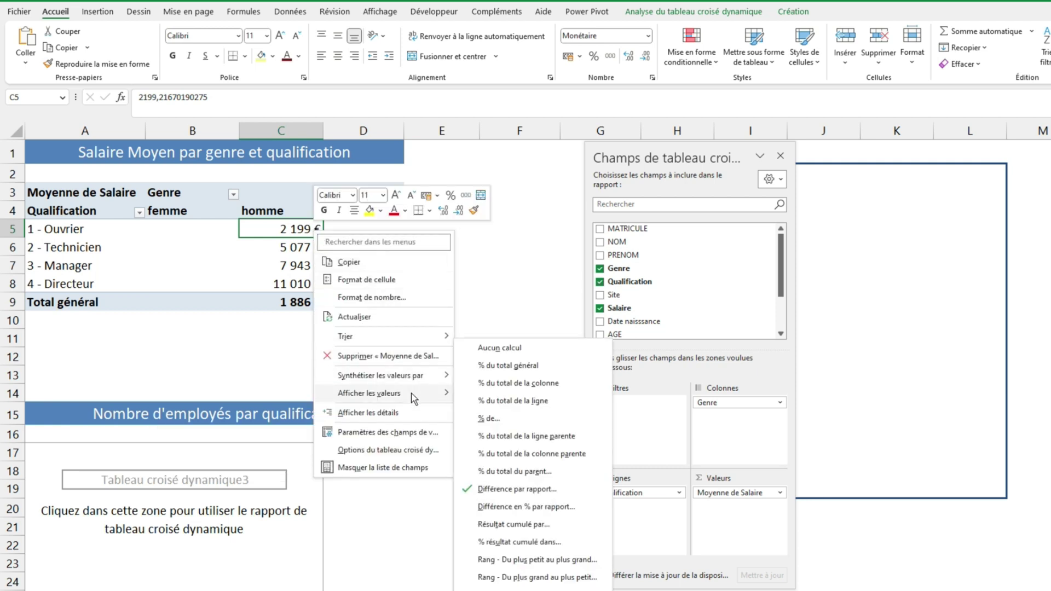
left_click(482, 506)
left_click(492, 368)
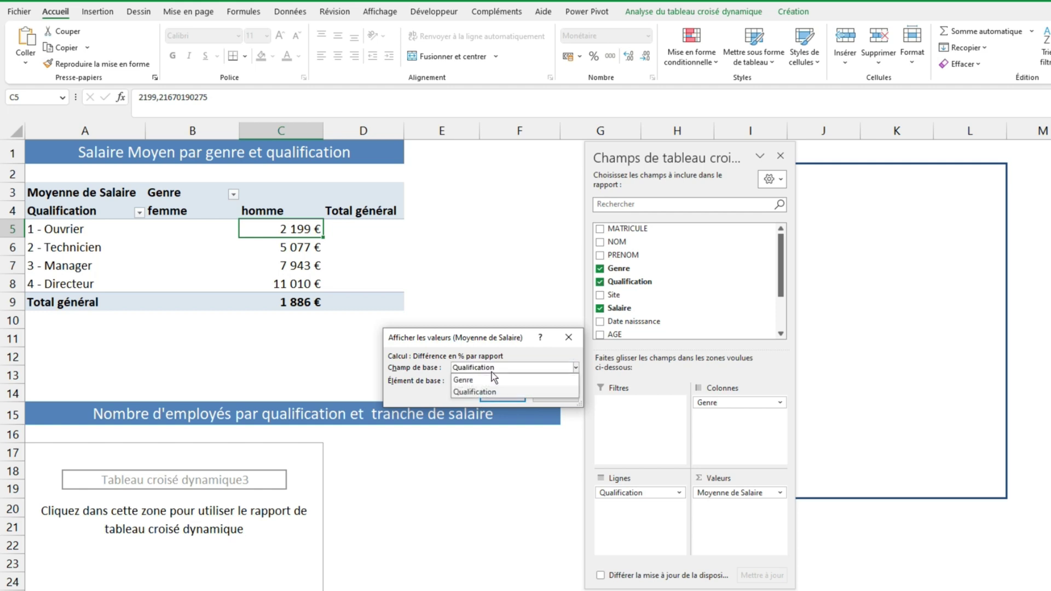
left_click(488, 380)
left_click(488, 382)
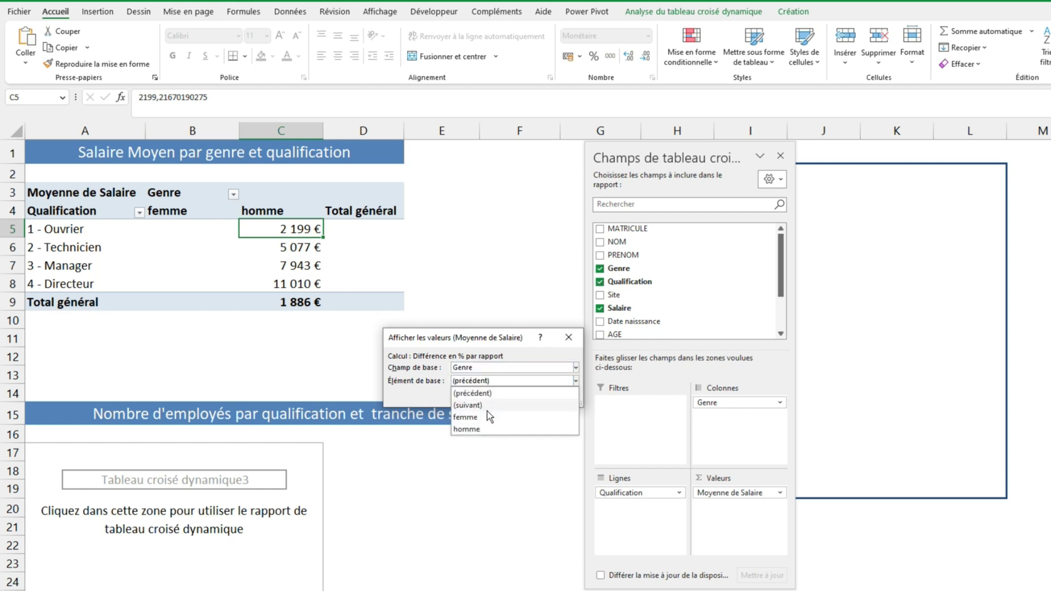
left_click(492, 418)
left_click(502, 395)
left_click(401, 369)
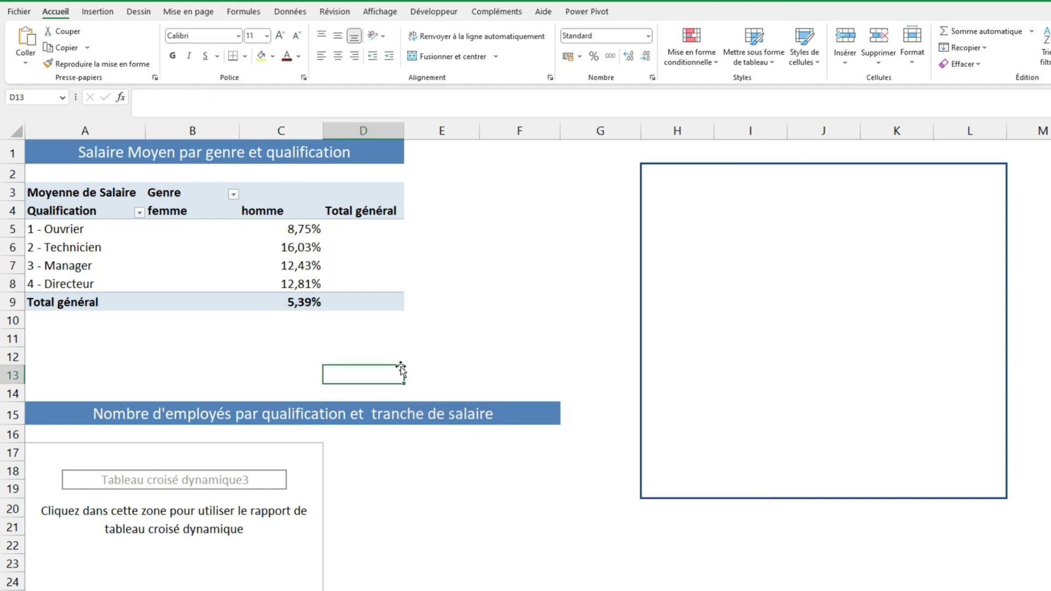
Change the base item of the percentage difference calculation to homme.
right_click(315, 281)
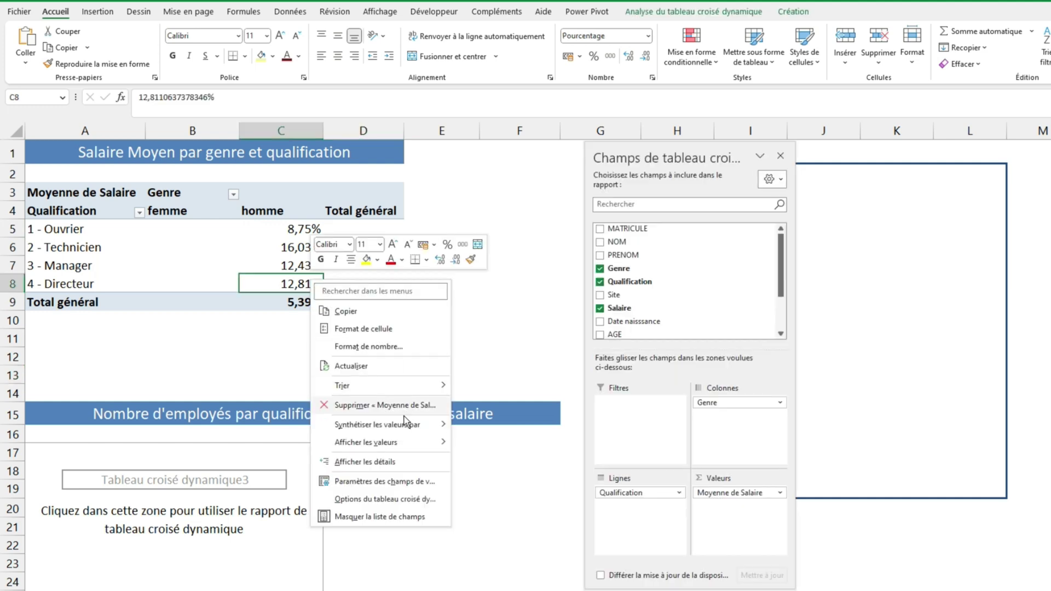
mouse_move(401, 443)
left_click(504, 504)
left_click(488, 381)
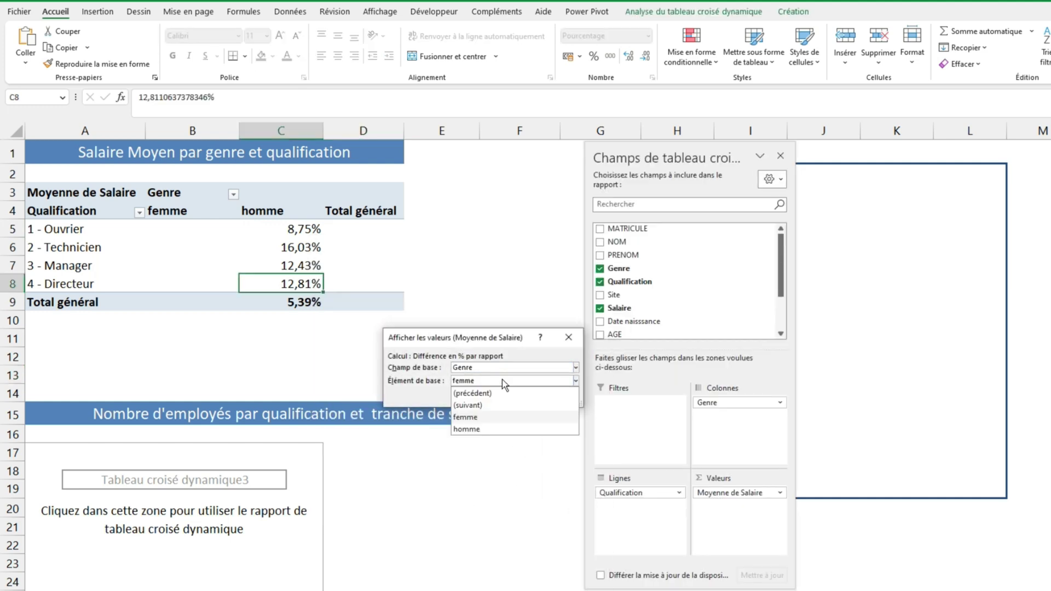
left_click(467, 429)
left_click(527, 399)
left_click(425, 373)
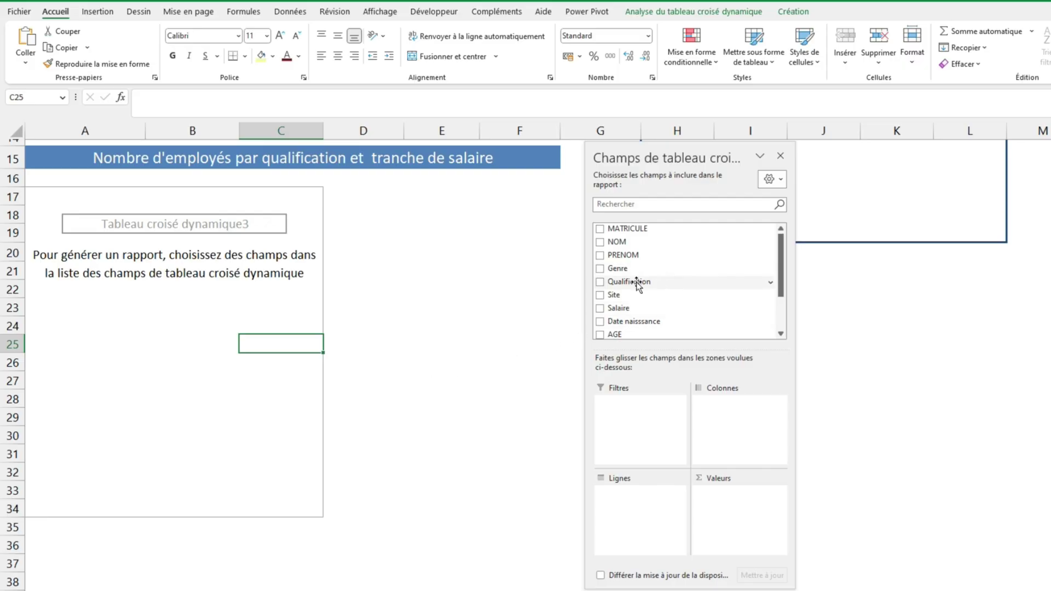
Build the "Nombre d'employés par qualification et tranche de salaire" pivot table with Qualification as columns, MATRICULE as values and Salaire as rows.
left_click_drag(637, 281, 743, 392)
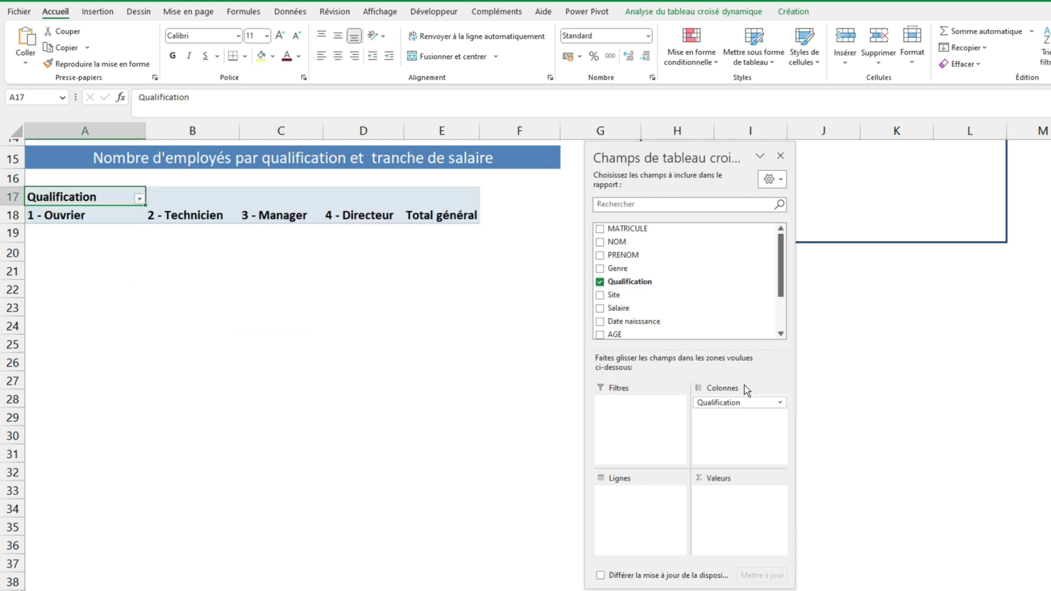
left_click_drag(648, 229, 744, 489)
left_click_drag(656, 308, 634, 536)
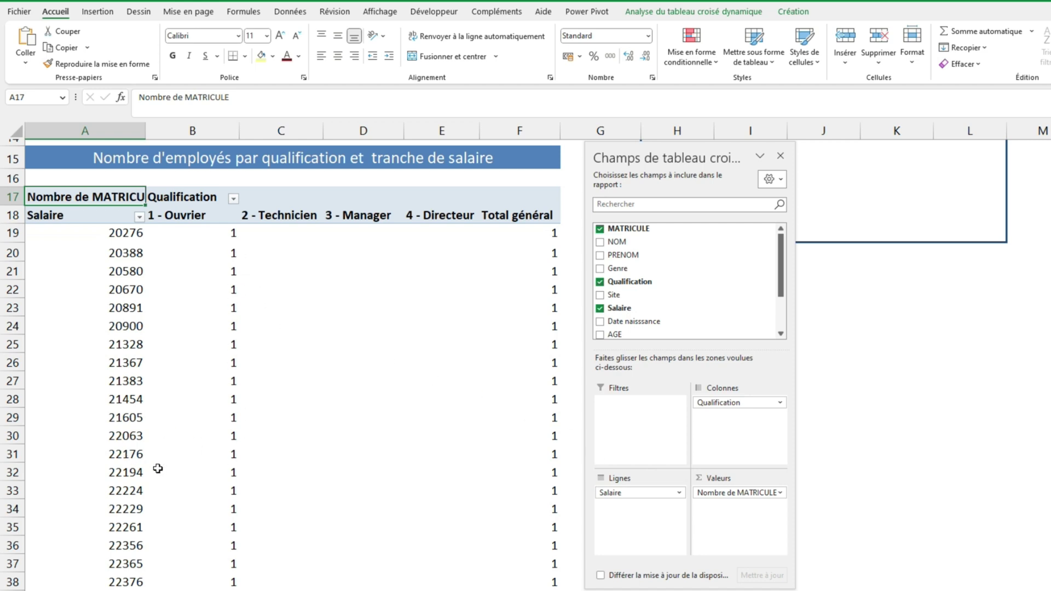
Group the Salaire row values from 20000 to 90000 in intervals of 5000.
mouse_move(150, 469)
mouse_move(168, 433)
right_click(129, 235)
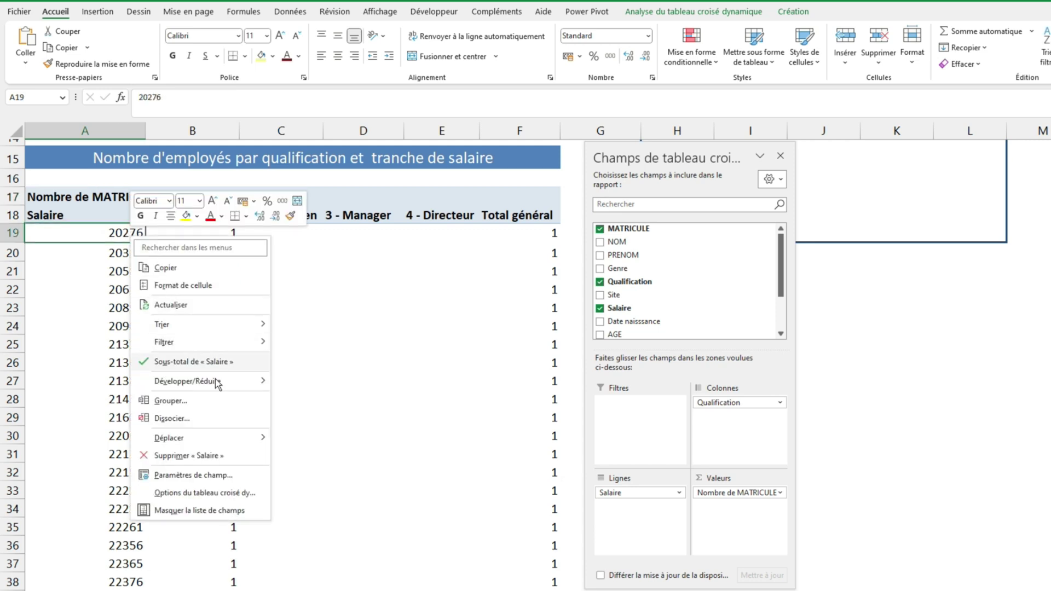
left_click(218, 406)
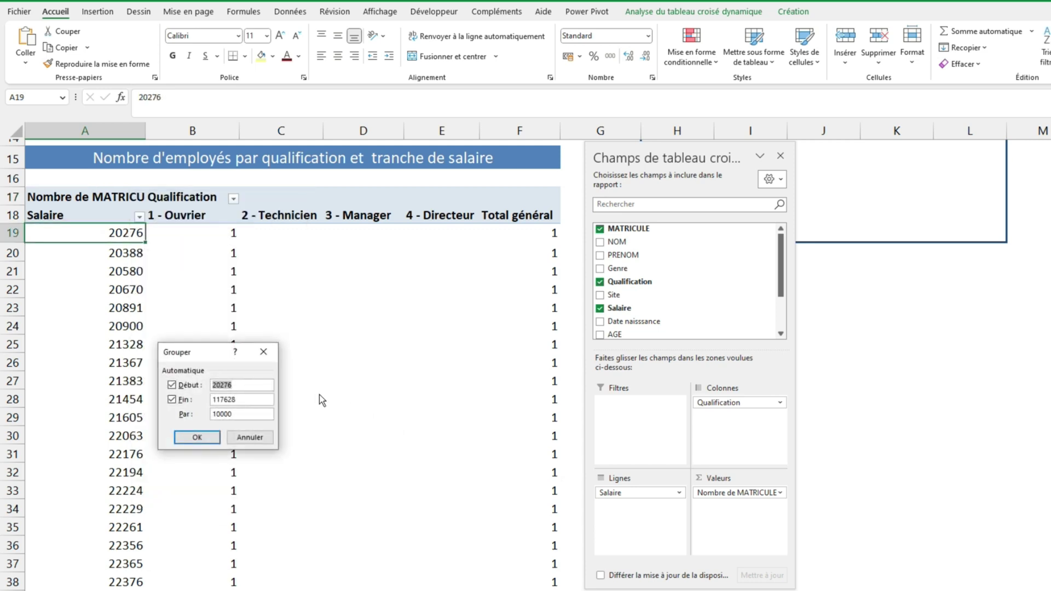
type("20000")
key("Tab")
key("Tab")
type("90000")
key("Tab")
type("5000")
key("Return")
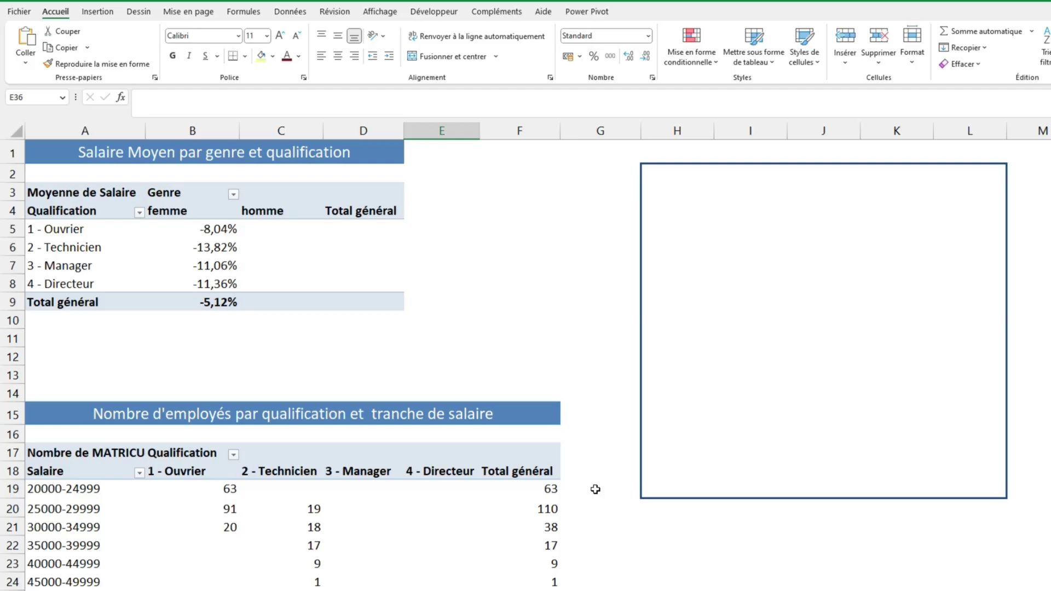
Add a slicer for the Site field to the average salary pivot table.
left_click(376, 231)
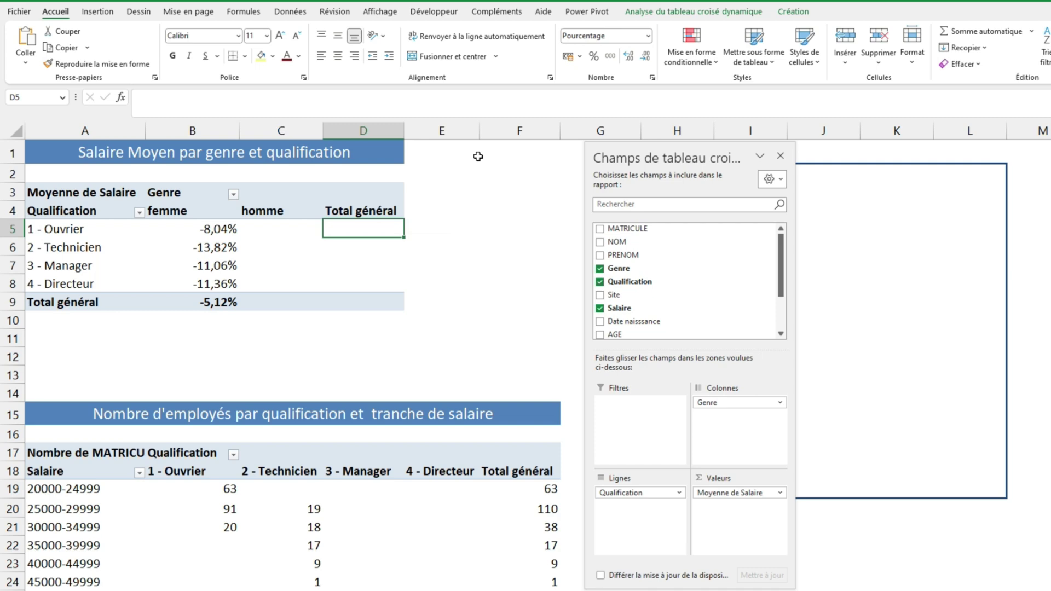
left_click(654, 11)
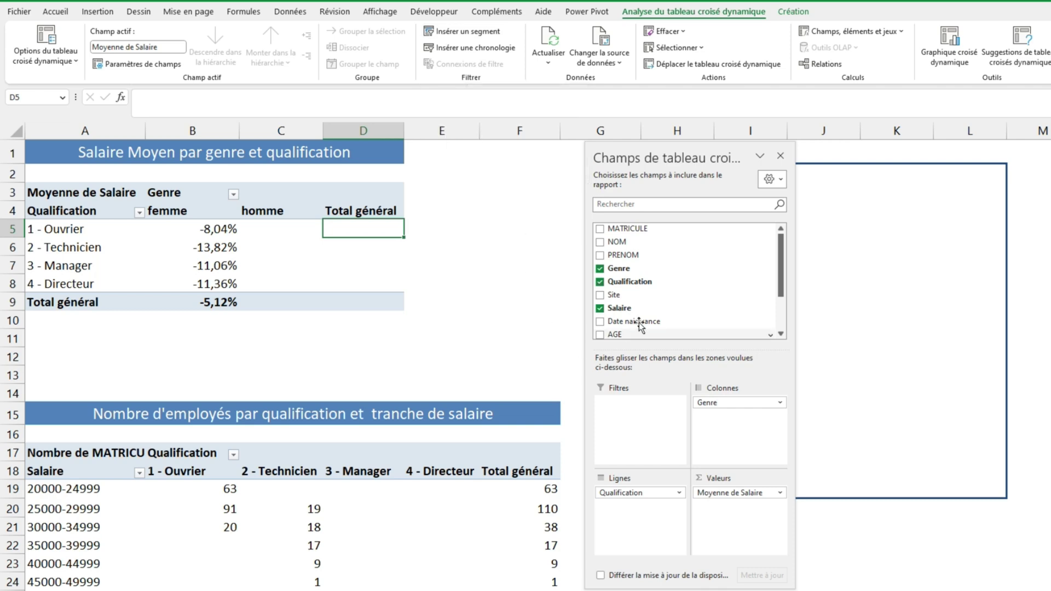
right_click(649, 299)
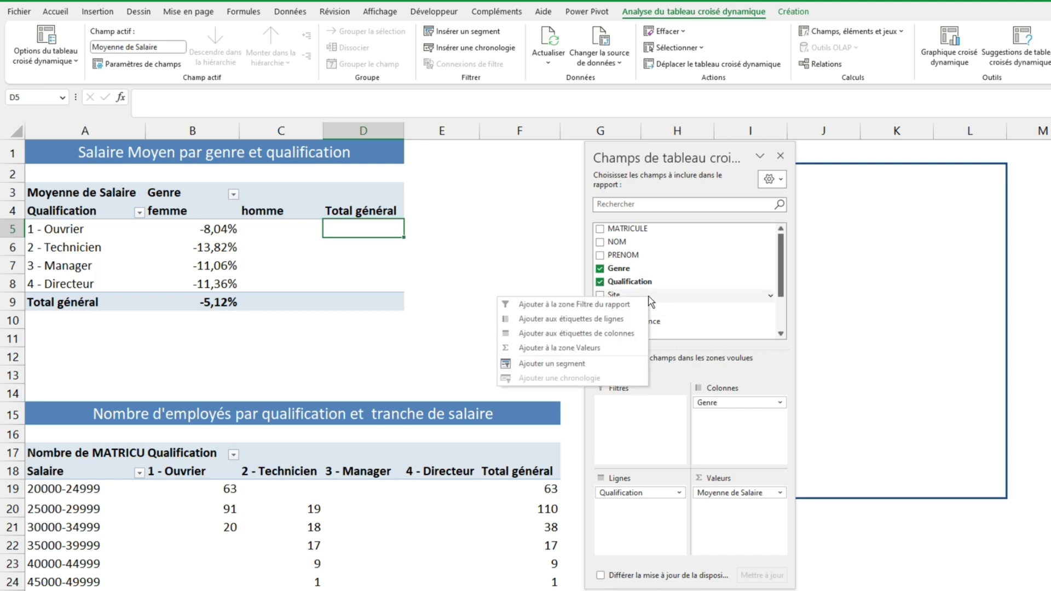
left_click(579, 364)
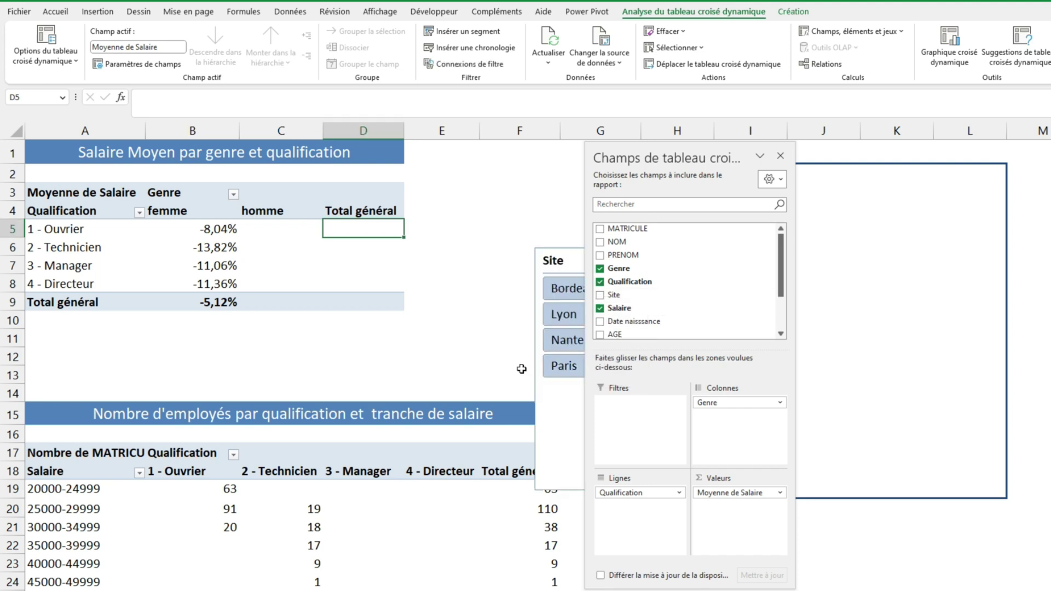
Shorten the Site slicer to fit its four entries and place it in the upper part of the blue frame.
left_click_drag(557, 242, 532, 196)
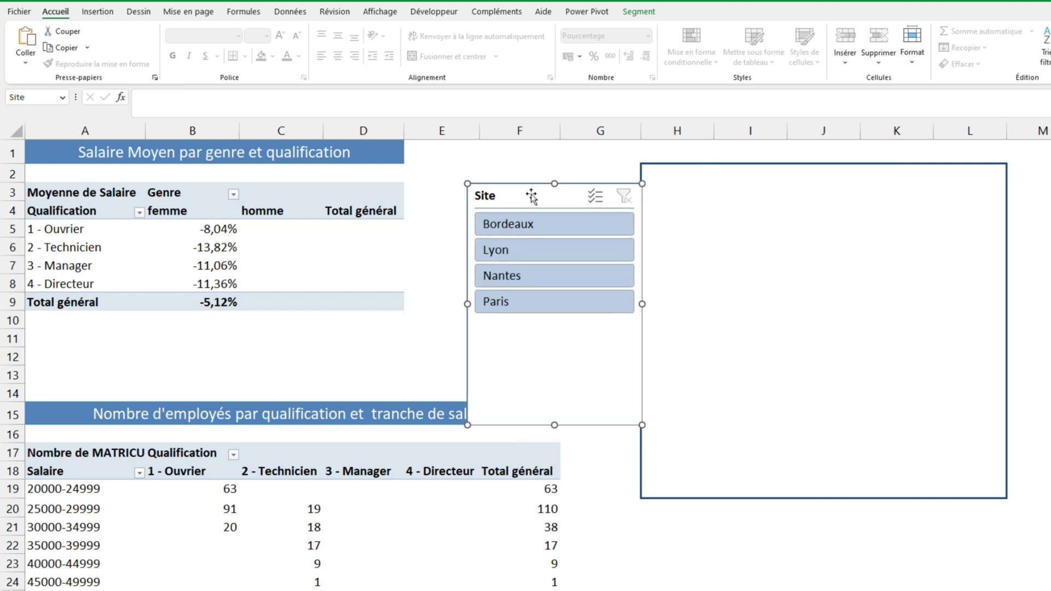
left_click_drag(554, 425, 554, 327)
left_click_drag(542, 189, 809, 176)
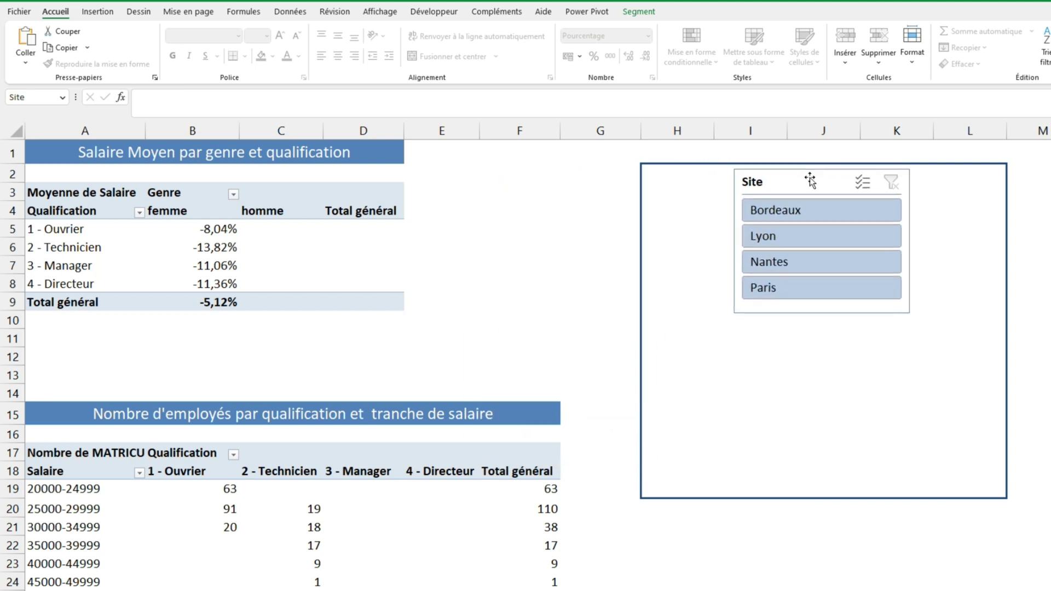
Filter the average salary table by Bordeaux, Lyon, Nantes and Paris in turn with the slicer, and clear the filter.
left_click(811, 210)
left_click(816, 230)
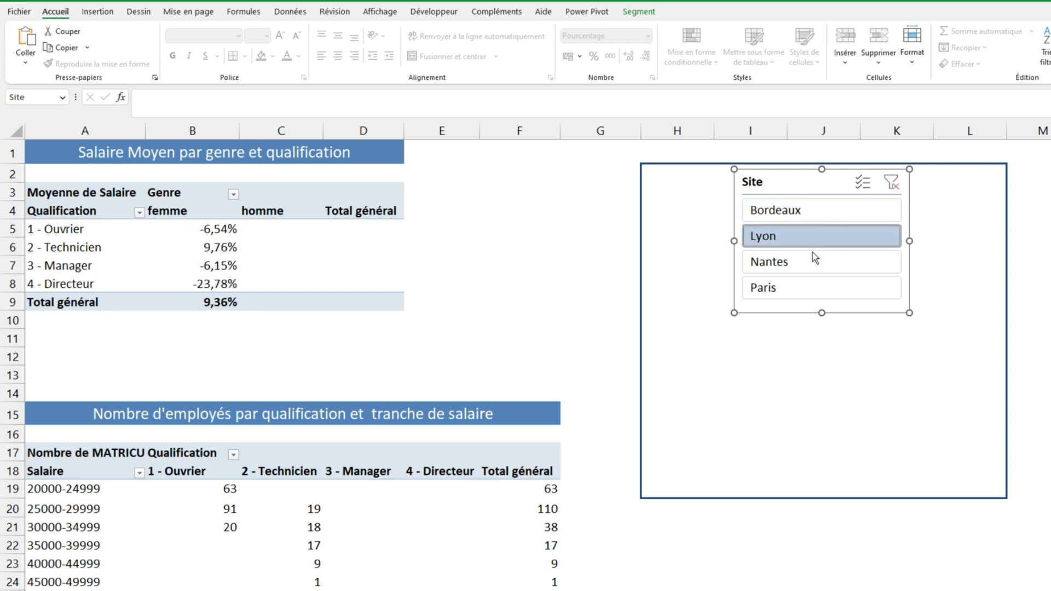
left_click(812, 257)
left_click(812, 284)
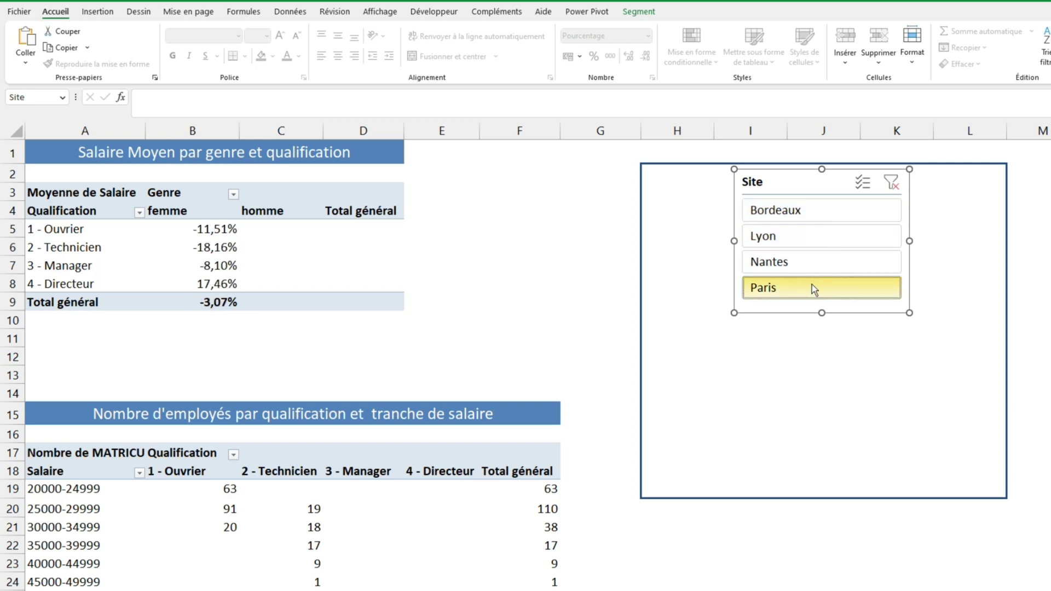
left_click(897, 185)
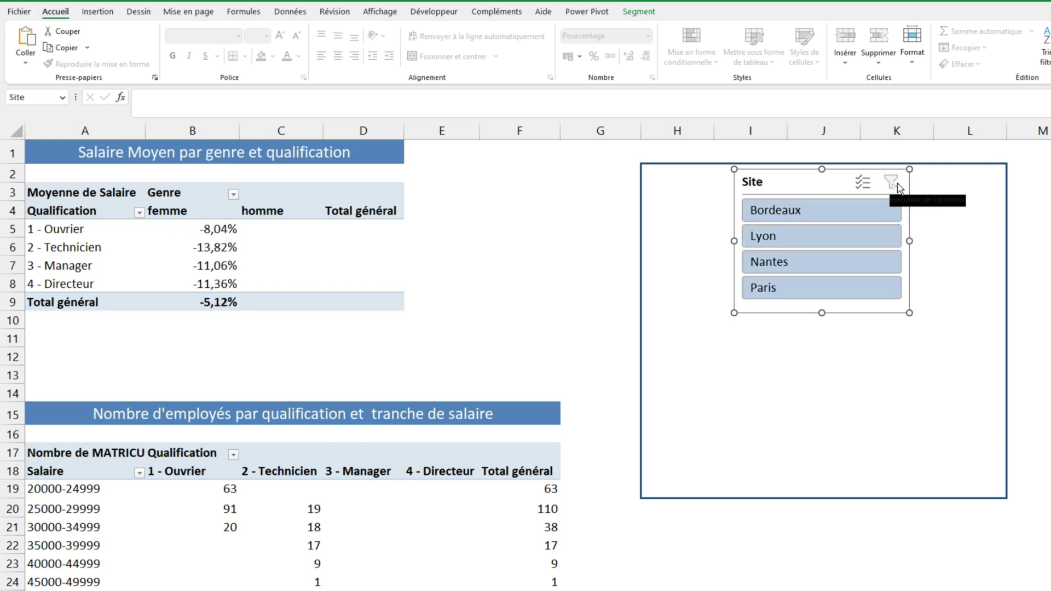
Add a Date d'entrée timeline to the average salary table, place it below the Site slicer and set its periods to years.
left_click(363, 246)
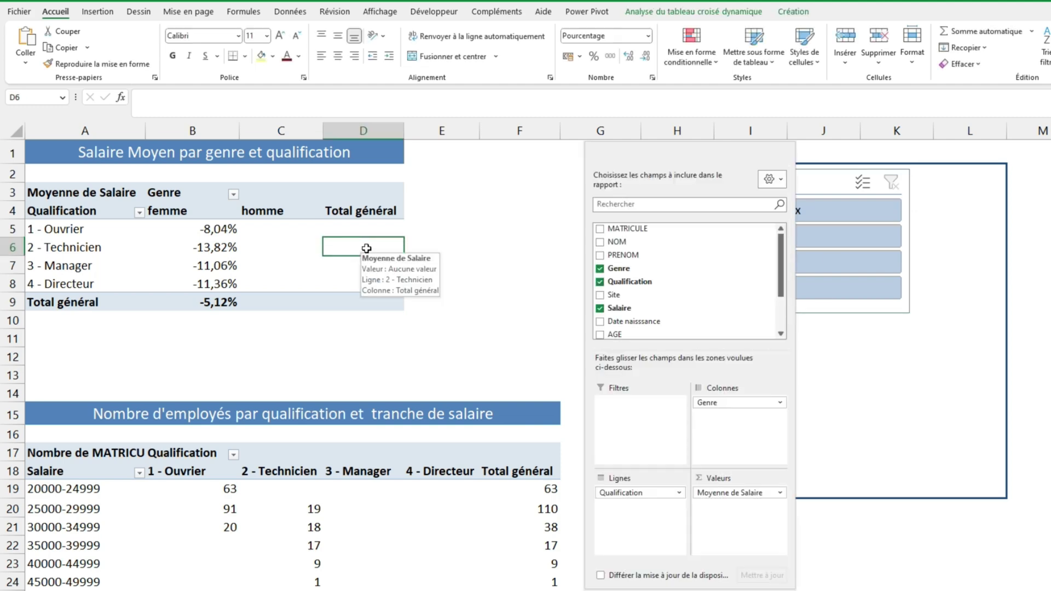
scroll(664, 299, "down", 3)
right_click(664, 294)
left_click(569, 377)
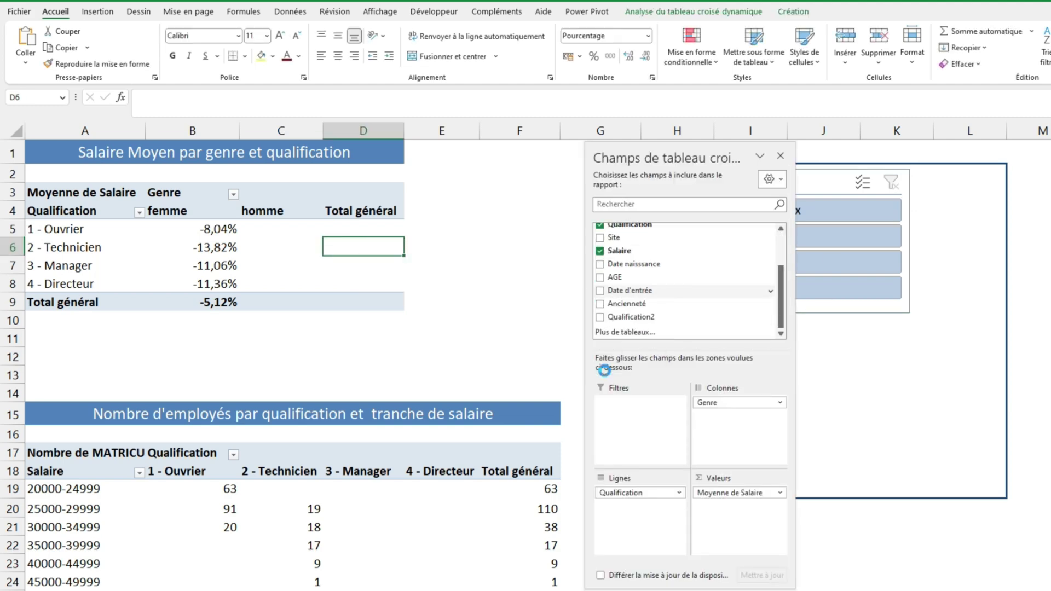
left_click_drag(555, 320, 753, 344)
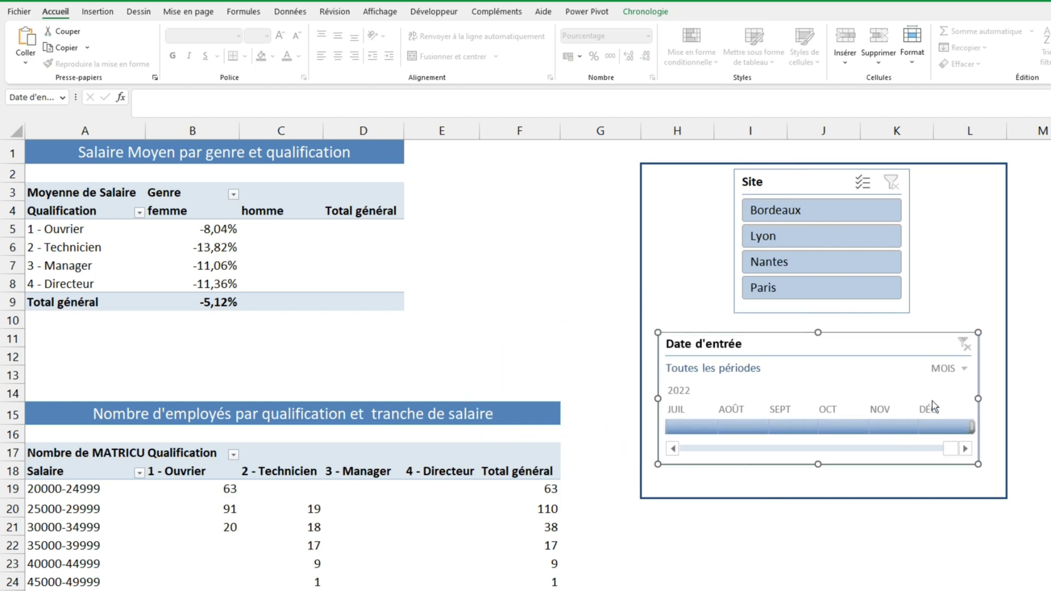
left_click(958, 370)
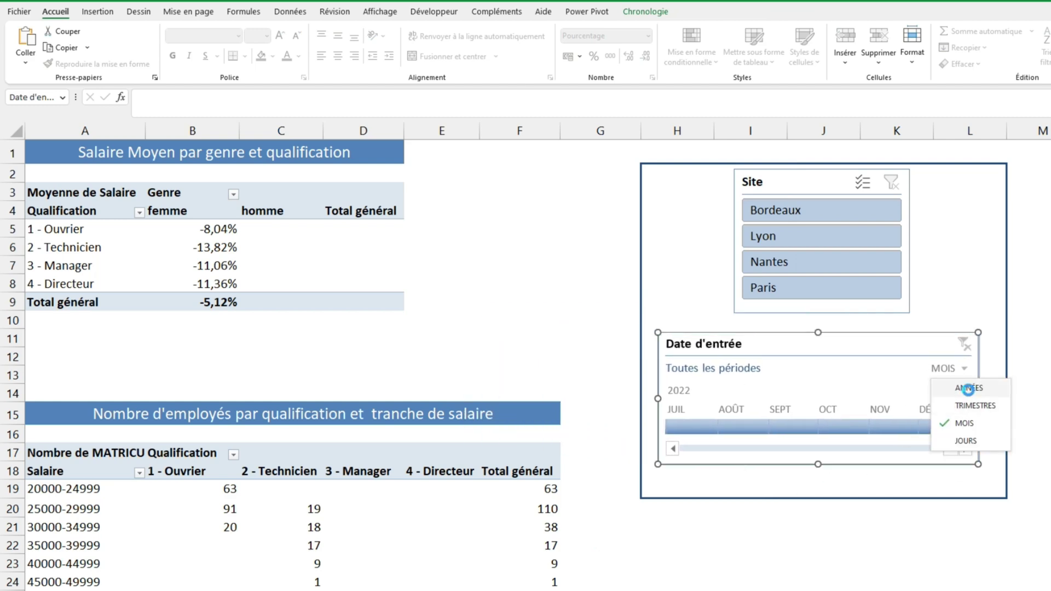
left_click(968, 389)
Filter the average salary table by entry years such as 2020 and 2021 with the timeline, and clear the timeline filter.
left_click_drag(706, 426, 848, 429)
left_click(847, 429)
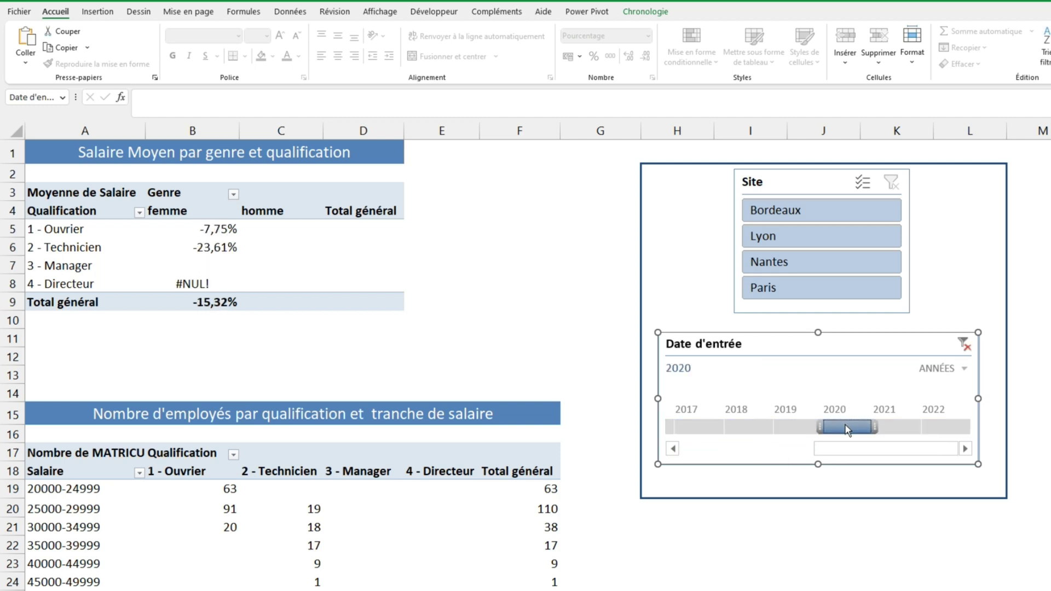
left_click(889, 424)
left_click(965, 344)
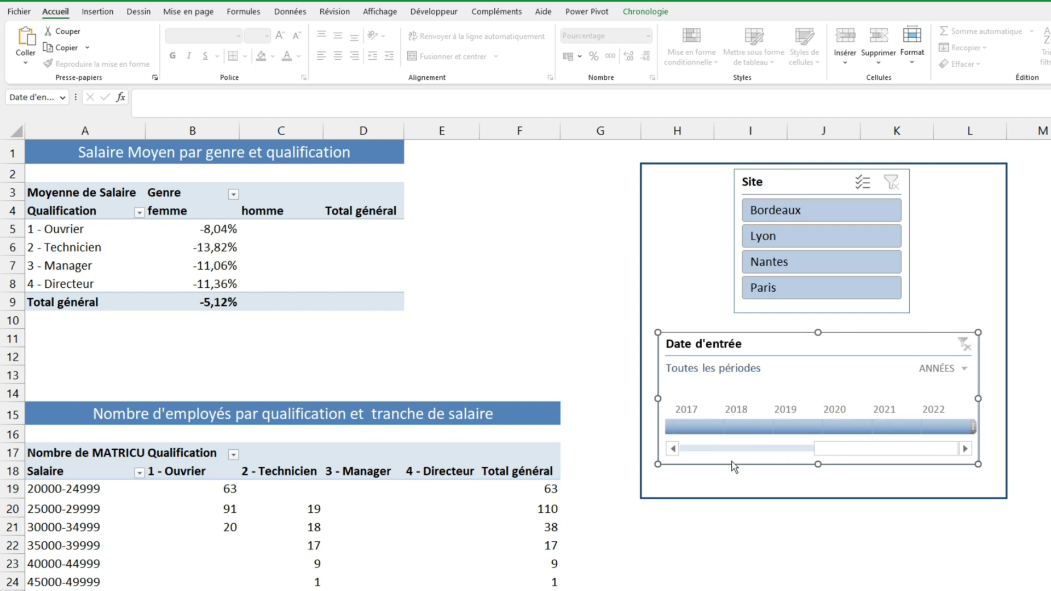
Filter the average salary table by entry year 2017 and by the Bordeaux site in turn, clearing each filter.
left_click(711, 423)
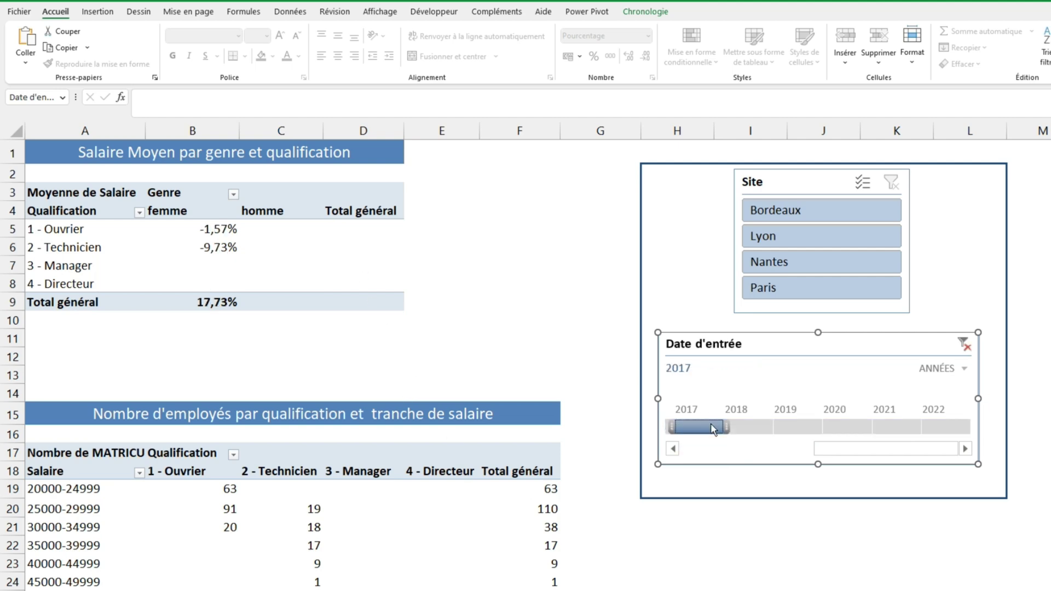
left_click(965, 345)
left_click(676, 528)
scroll(676, 527, "down", 1, "ctrl")
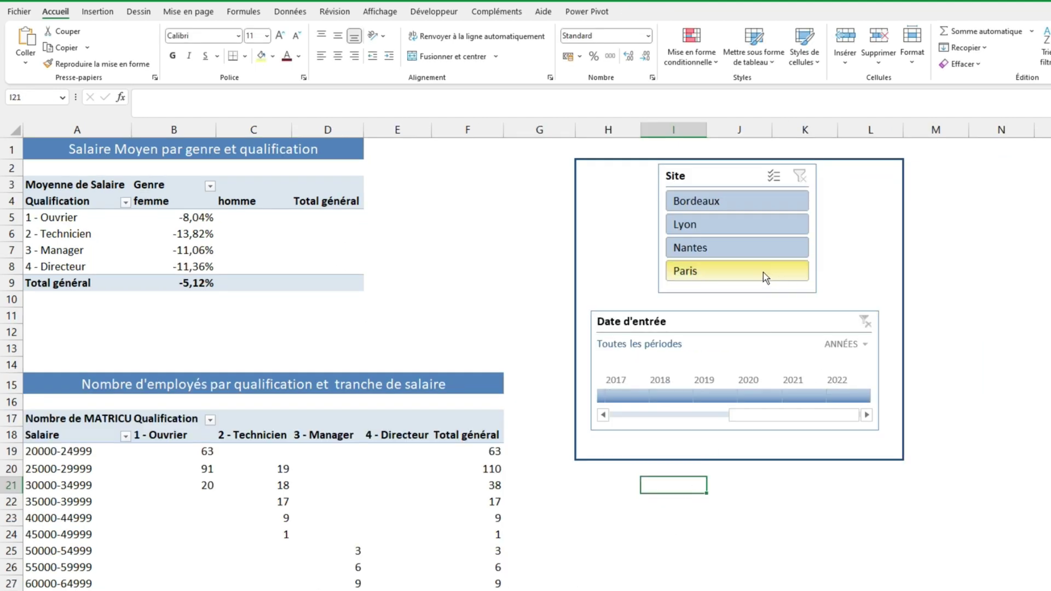
left_click(709, 208)
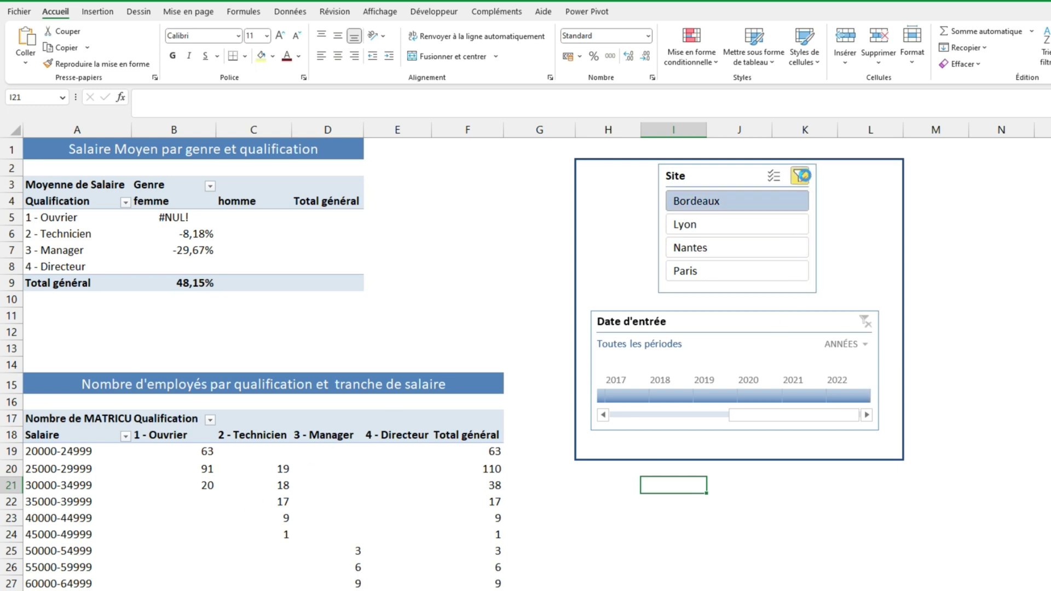
left_click(801, 176)
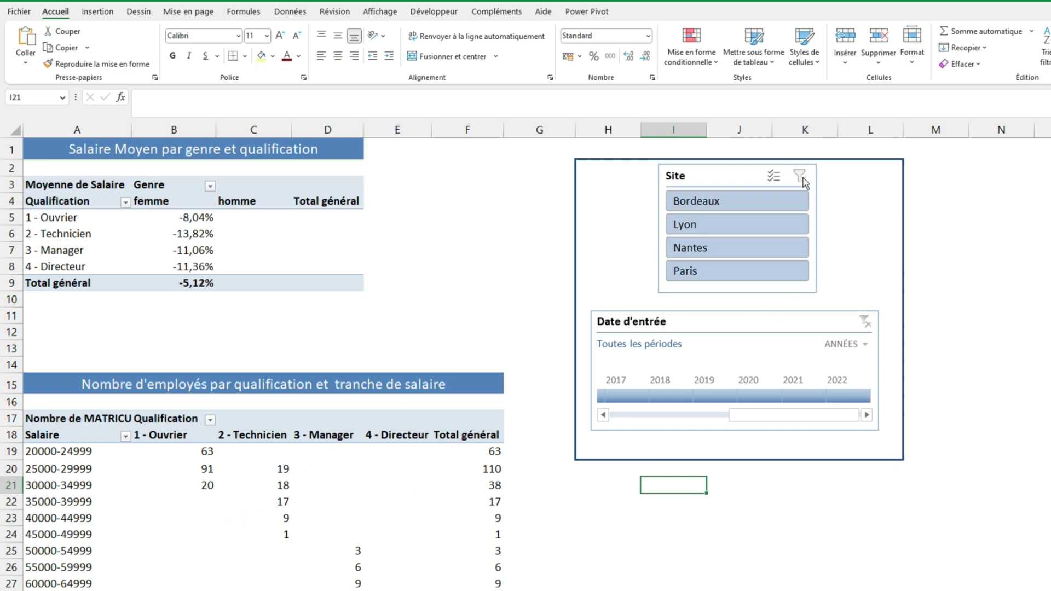
Connect the Site slicer to Tableau croisé dynamique3 on Feuil2 as well.
right_click(735, 177)
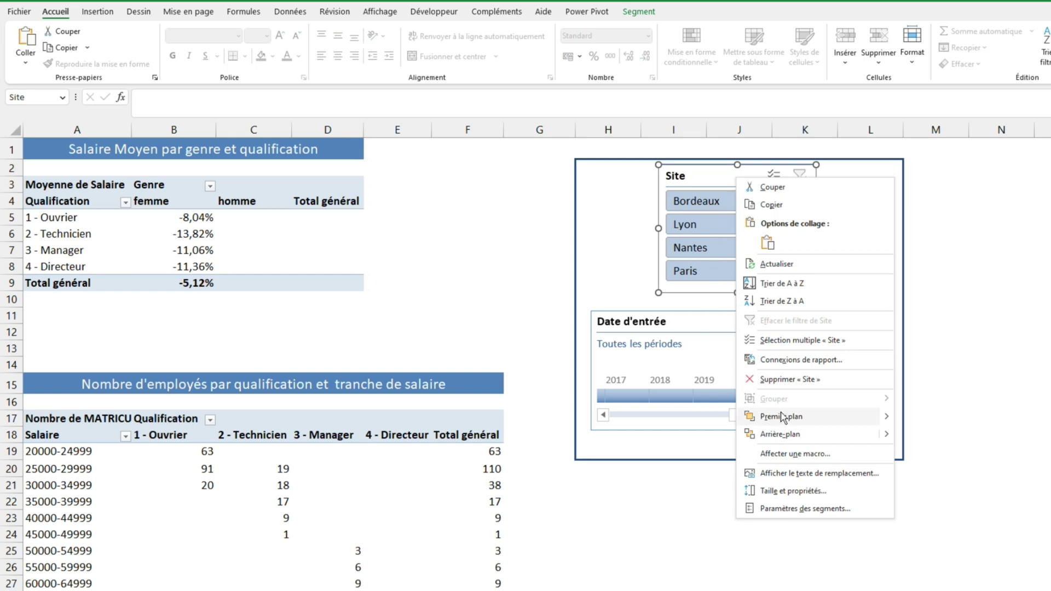
left_click(817, 360)
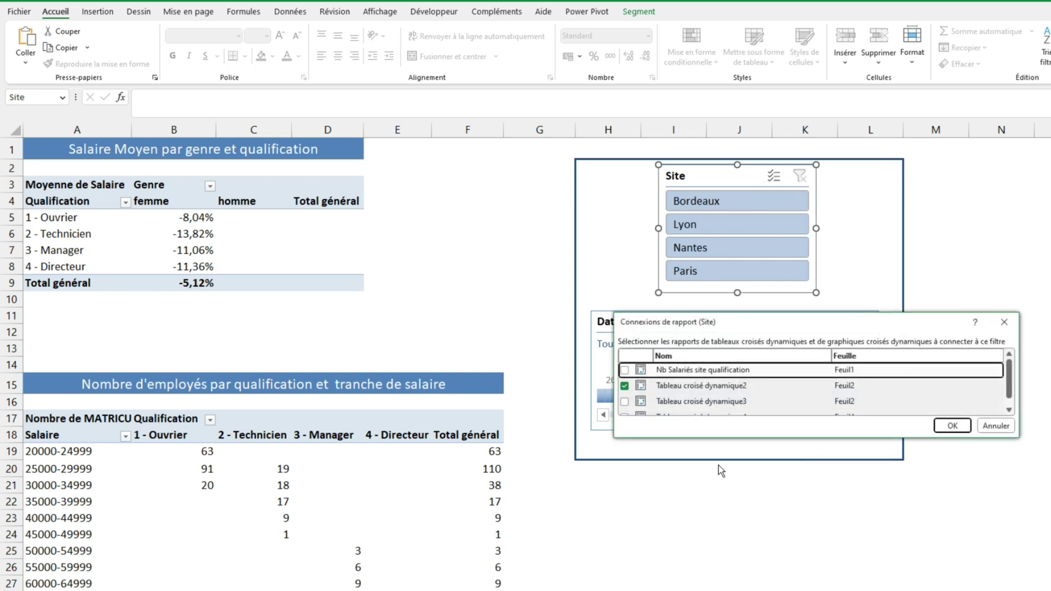
left_click(624, 402)
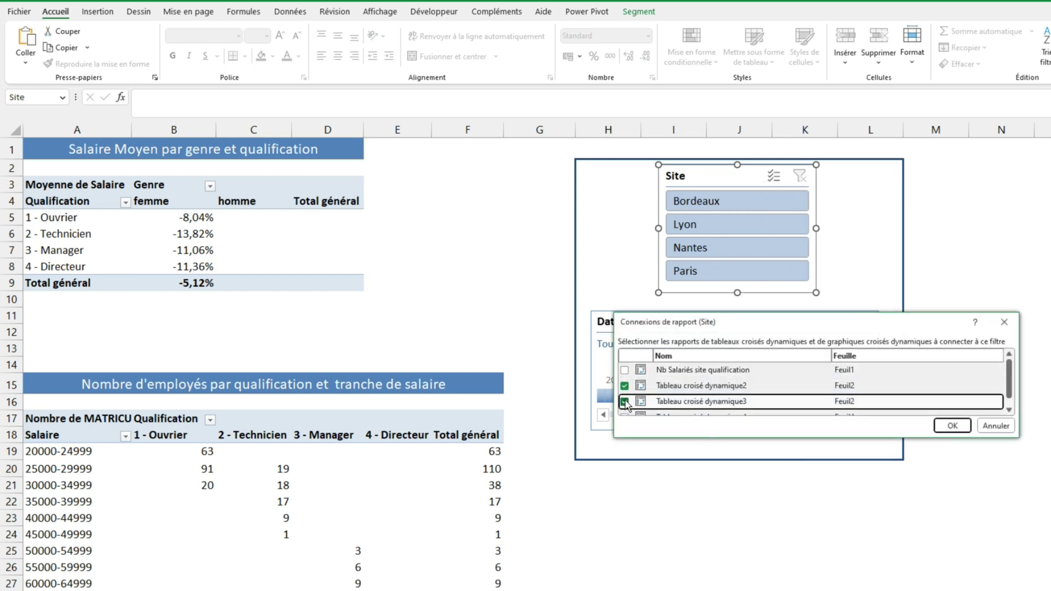
left_click(952, 426)
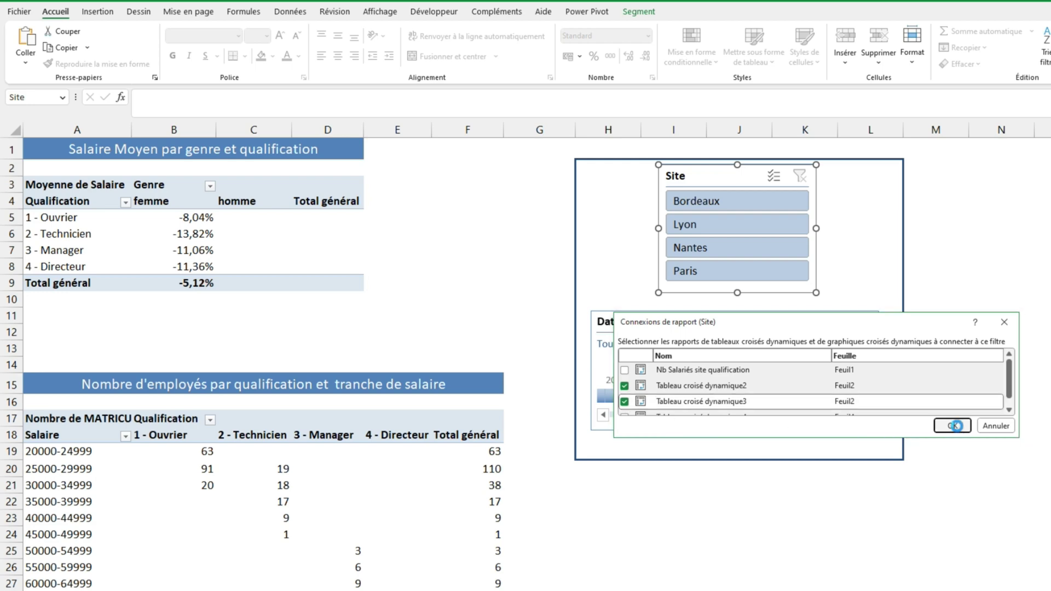
Connect the Date d'entrée timeline to Tableau croisé dynamique3 as well.
left_click(706, 319)
right_click(706, 318)
left_click(755, 438)
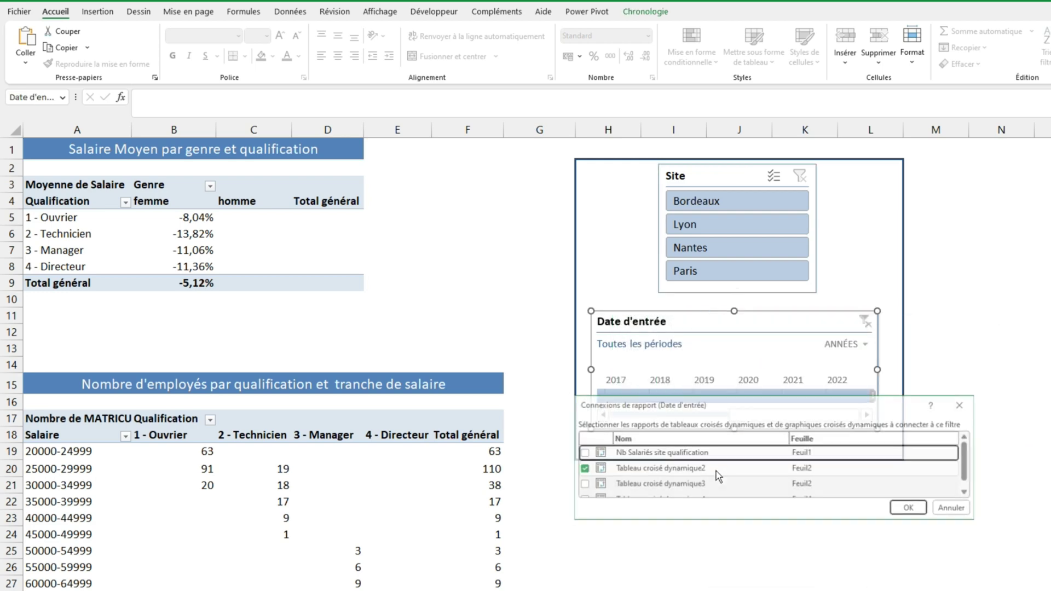
left_click(613, 486)
left_click(903, 509)
Filter both pivot tables by Bordeaux and Nantes in turn, clear the site filter, and filter by a span of entry years combined with Lyon.
left_click(709, 205)
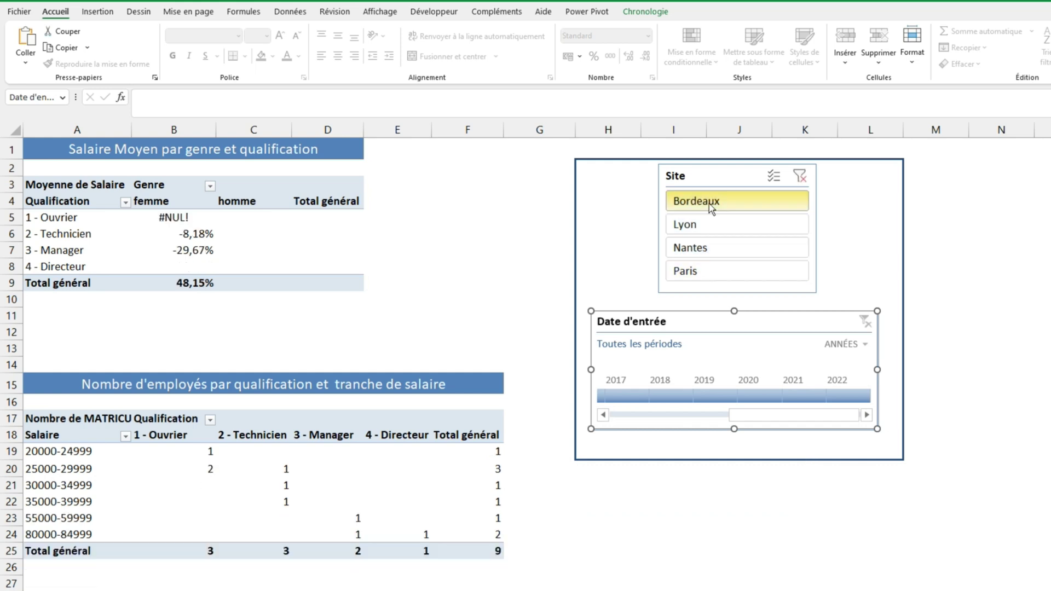
left_click(716, 248)
left_click(800, 175)
left_click(672, 396)
left_click_drag(694, 396, 741, 398)
left_click(752, 224)
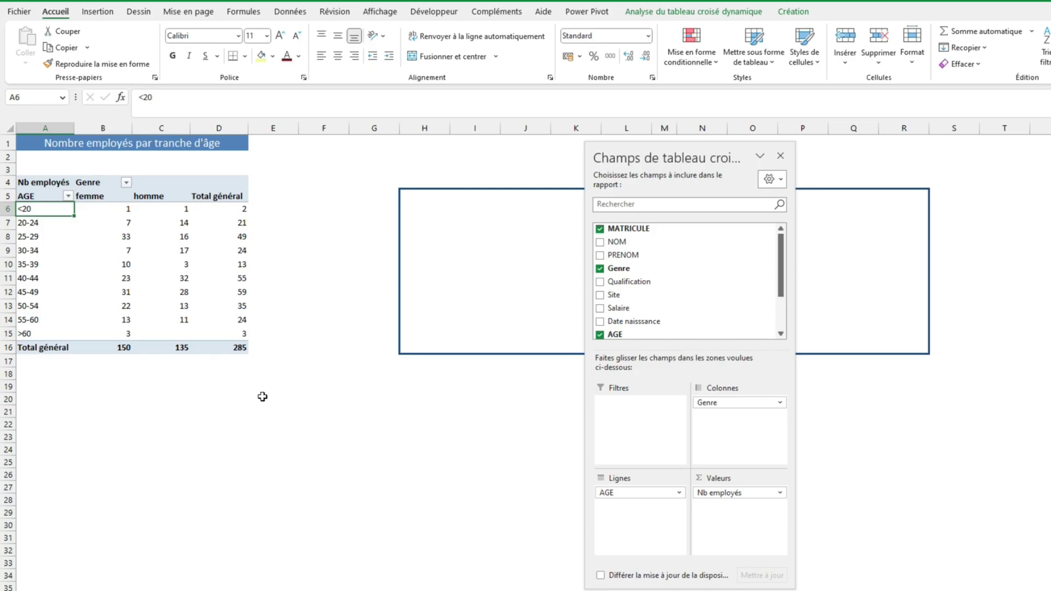
Sort the age ranges of the employee count table in descending order and move the >60 range to its first row.
left_click(274, 402)
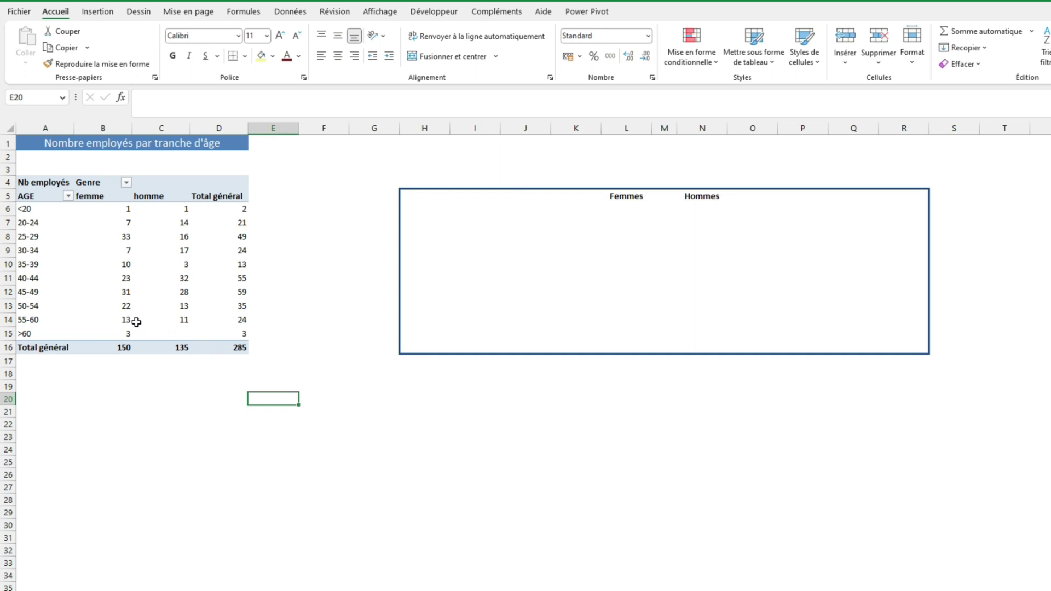
left_click(68, 196)
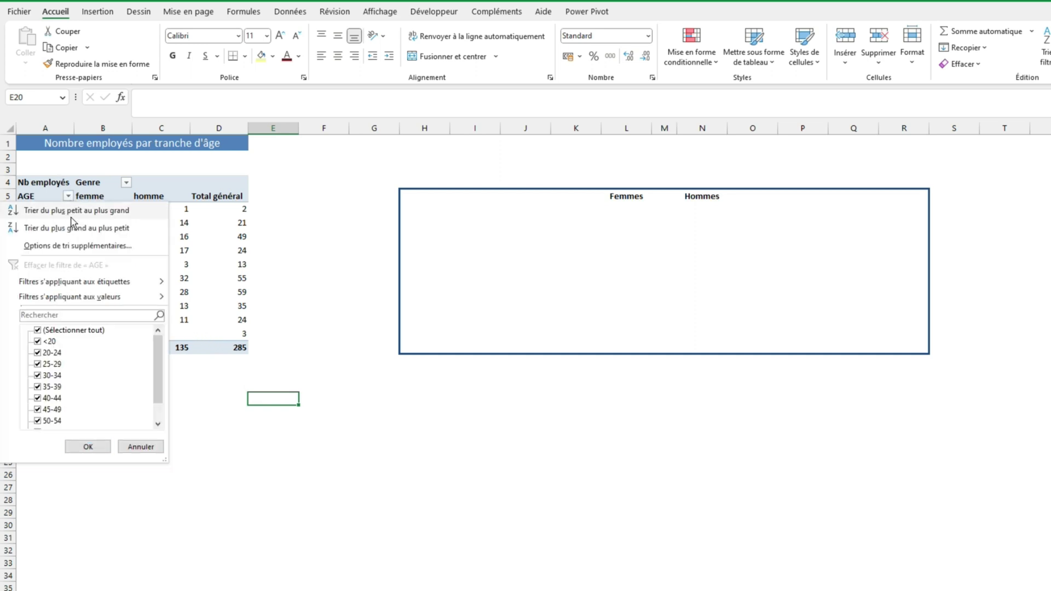
left_click(71, 217)
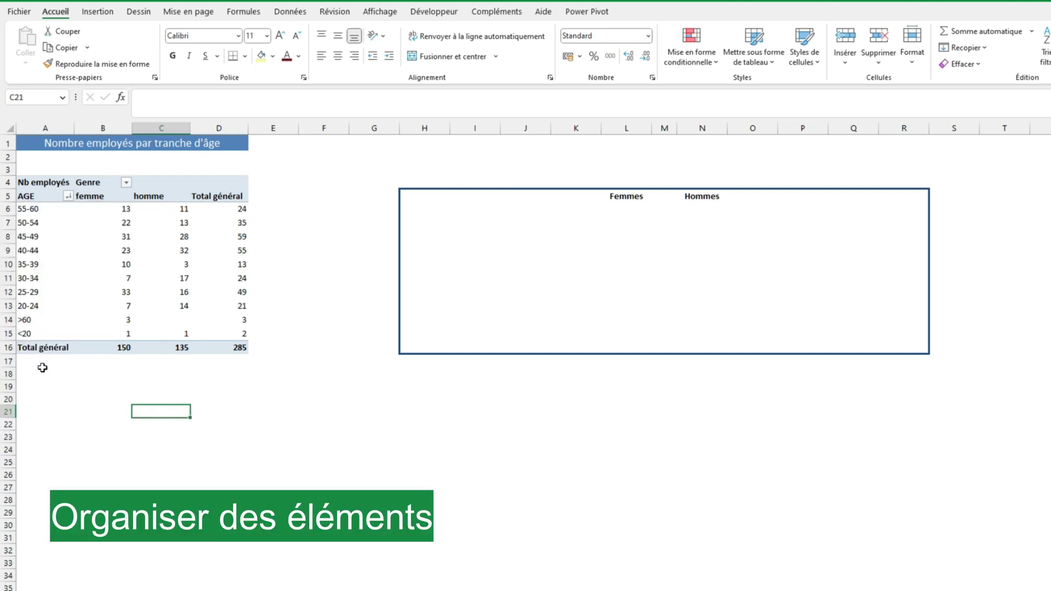
left_click(39, 321)
left_click_drag(40, 321, 67, 204)
left_click(191, 414)
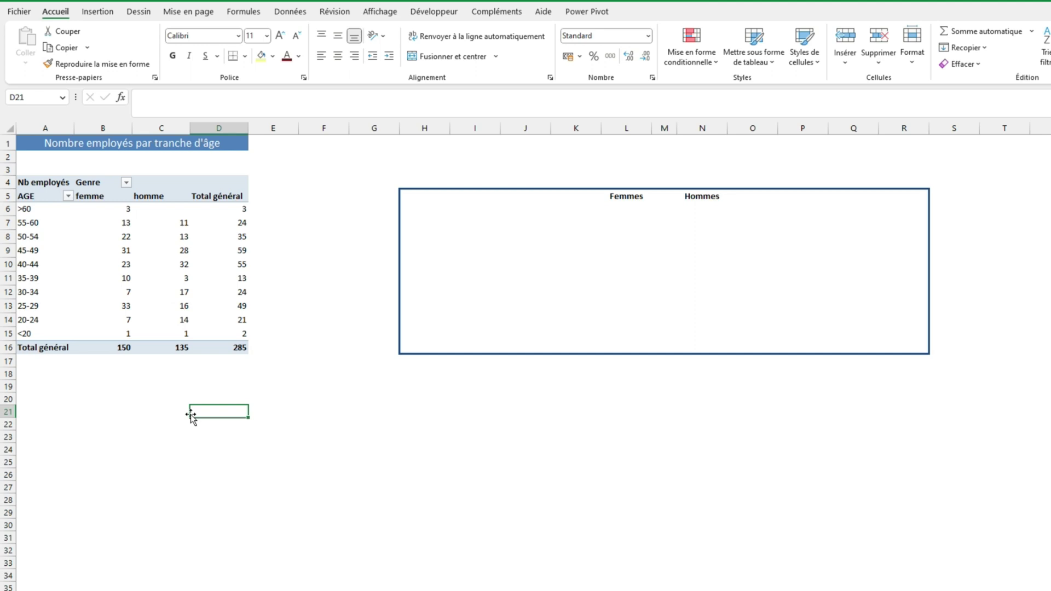
Add the Site field as a report filter to the employee count by age pivot table.
left_click(183, 331)
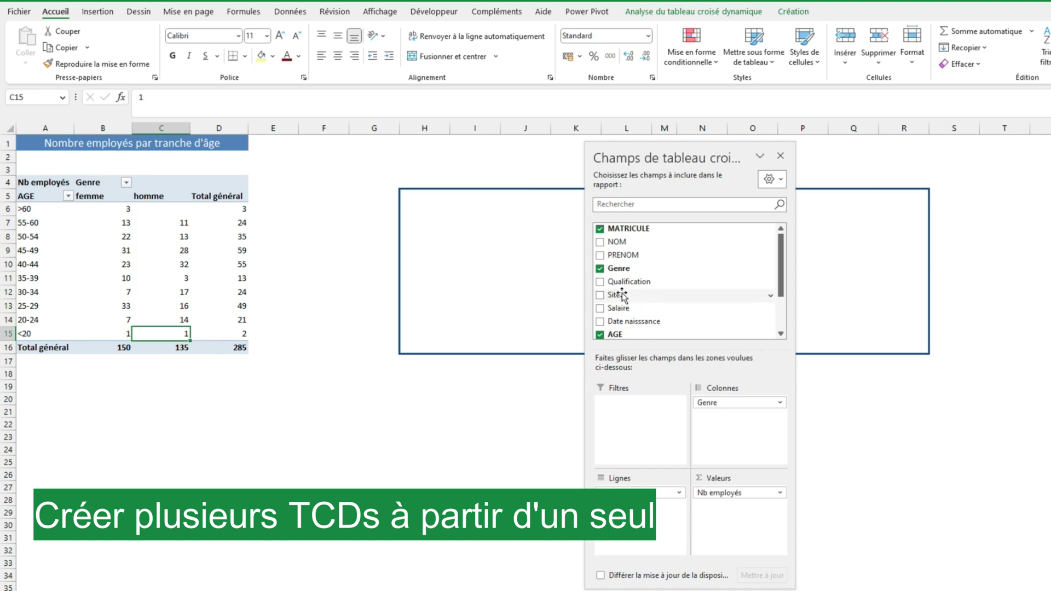
left_click_drag(622, 296, 636, 410)
left_click(170, 302)
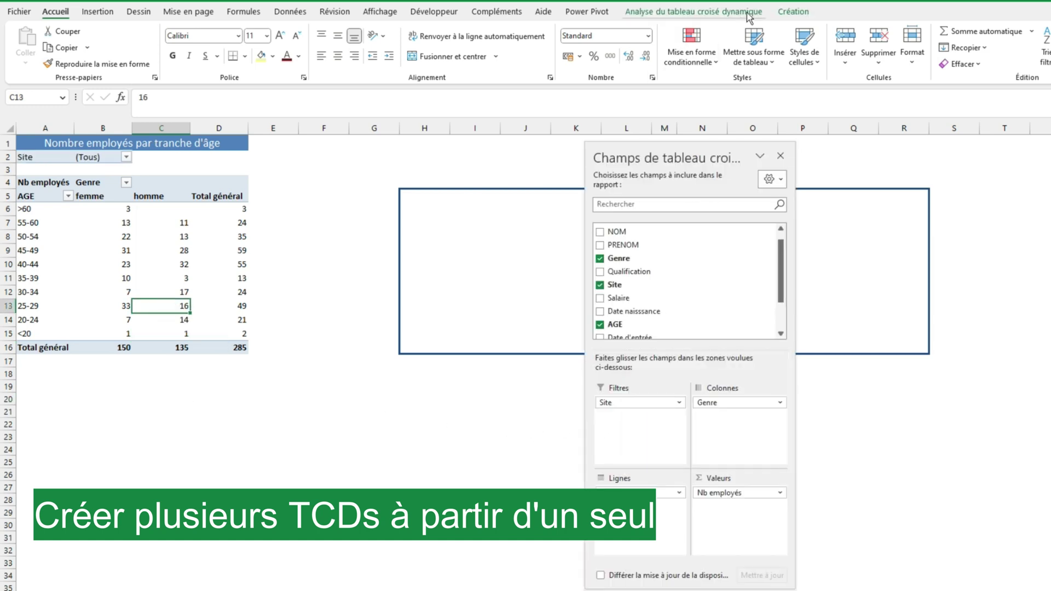
Generate a separate pivot table sheet for each value of the Site report filter.
left_click(699, 15)
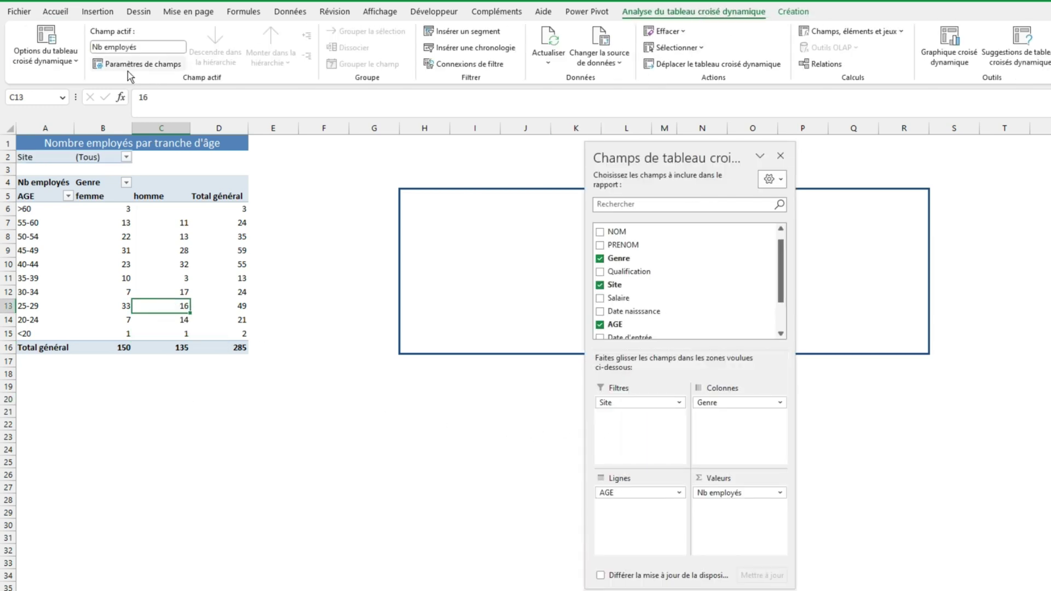
left_click(46, 55)
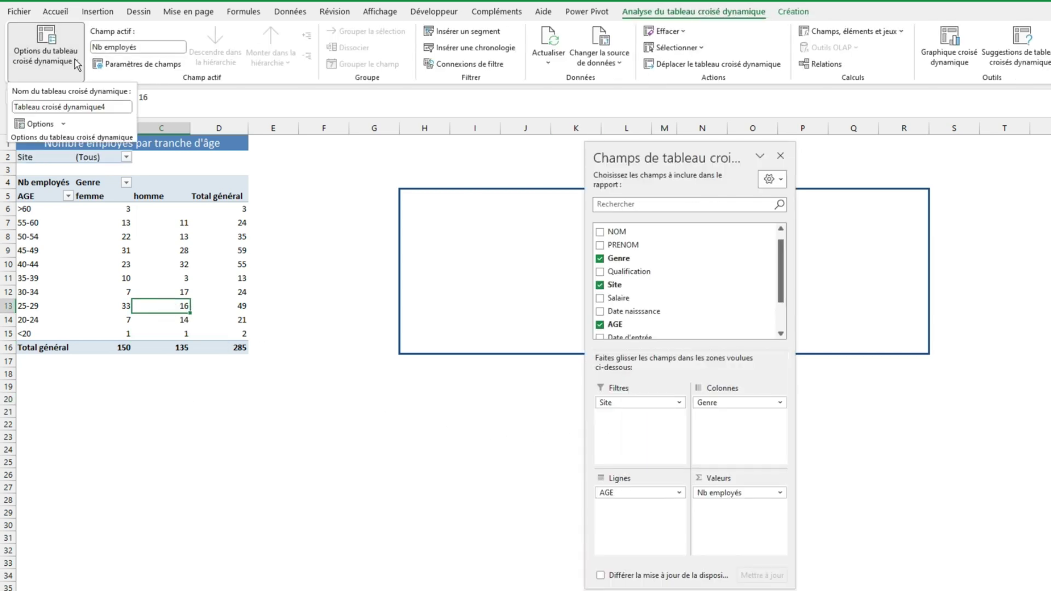
left_click(64, 124)
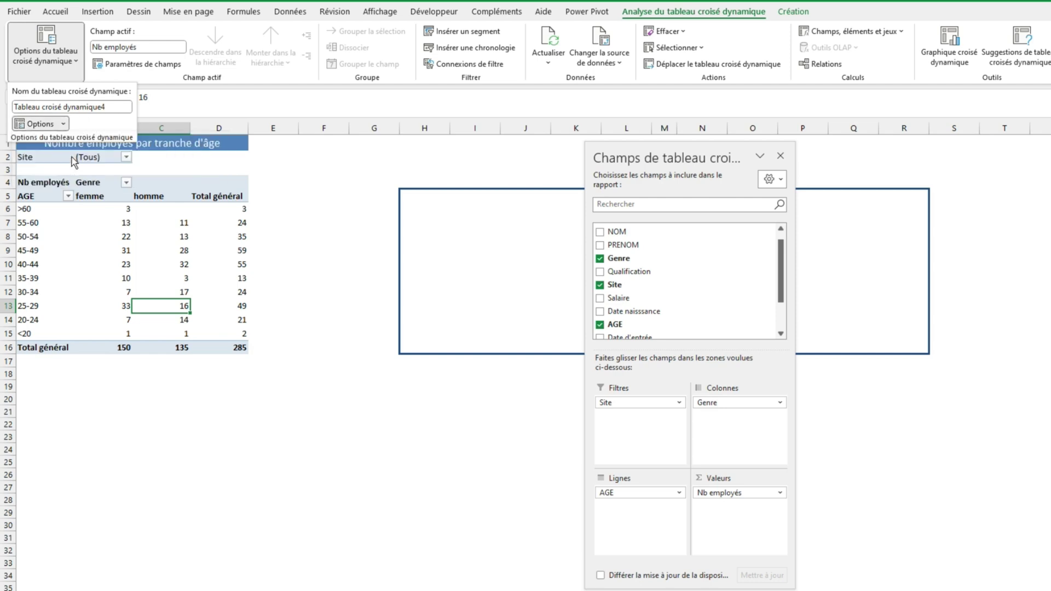
left_click(71, 158)
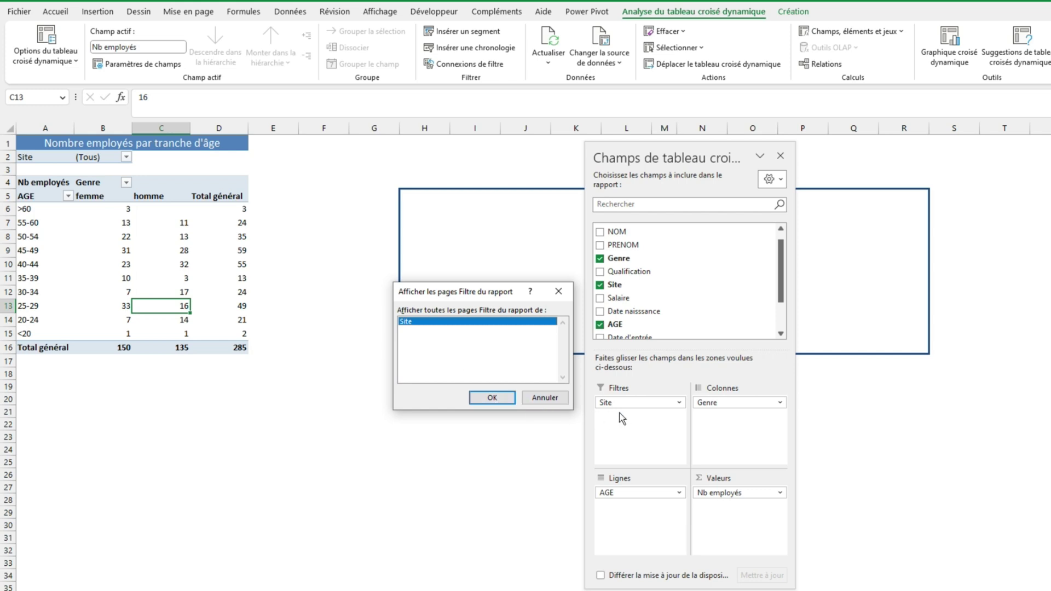
left_click(490, 399)
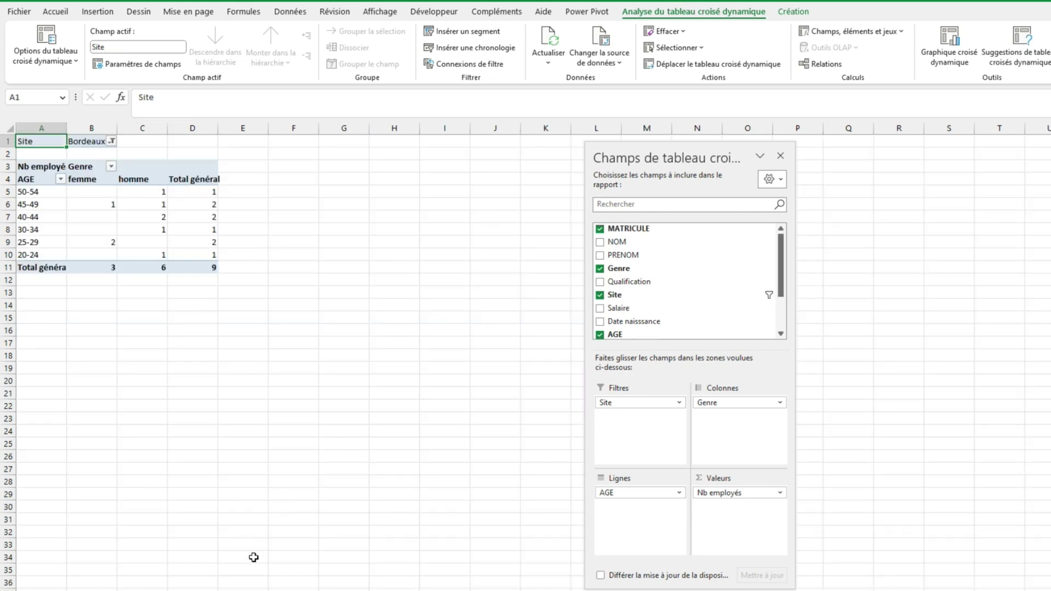
Look through the generated pivot table sheets for Bordeaux, Lyon, Nantes and Paris.
key("ctrl+Page_Down")
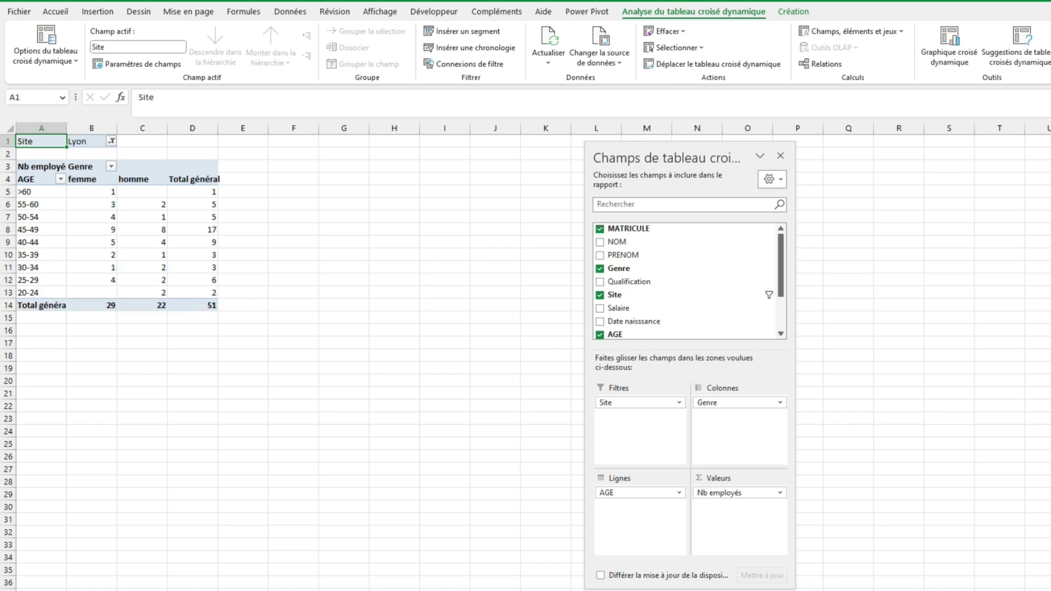
key("ctrl+Page_Down")
key("ctrl+Page_Down")
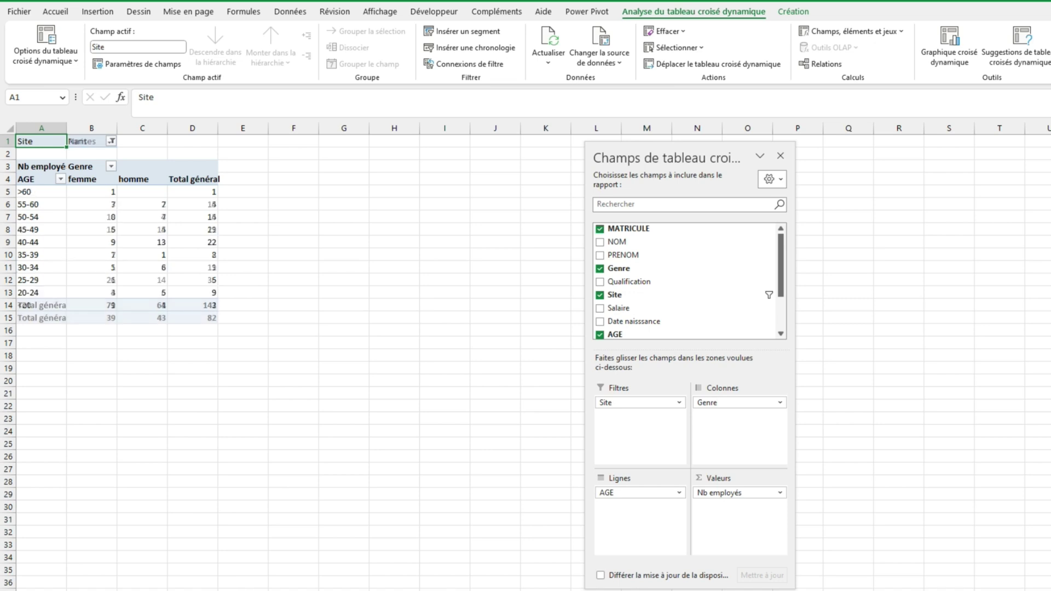
key("ctrl+Page_Down")
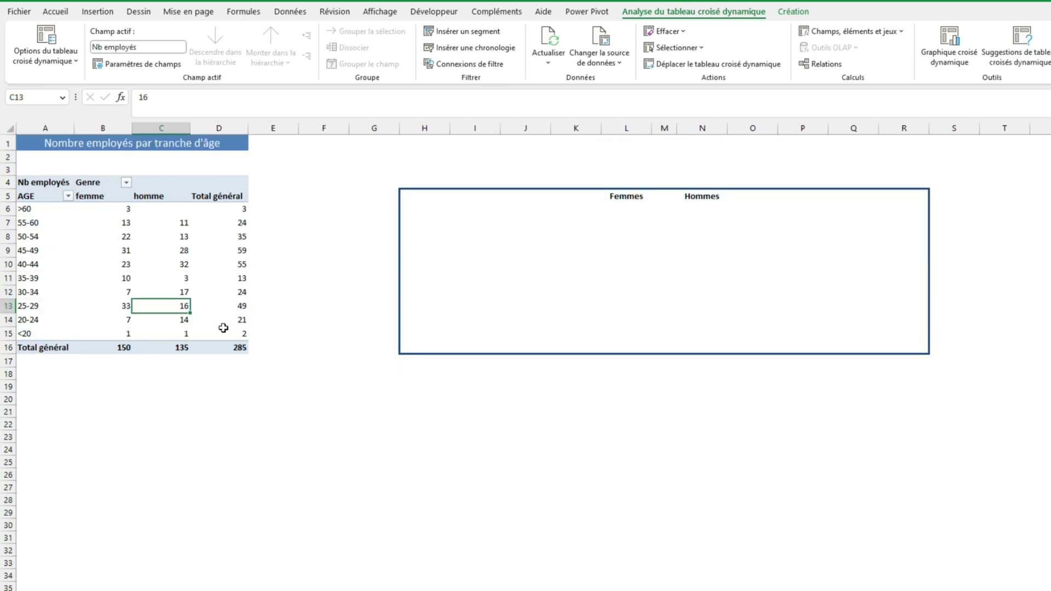
Link cell M6 between the Femmes and Hommes headings to the first age range in A6 and fill the formula to M15.
left_click(662, 208)
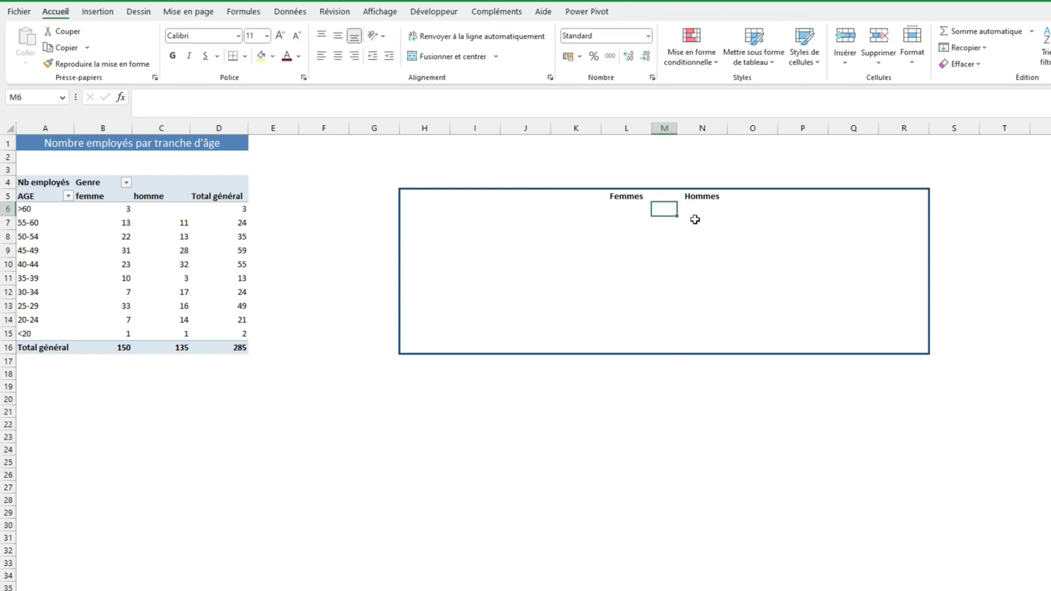
type("=")
left_click(43, 209)
key("Return")
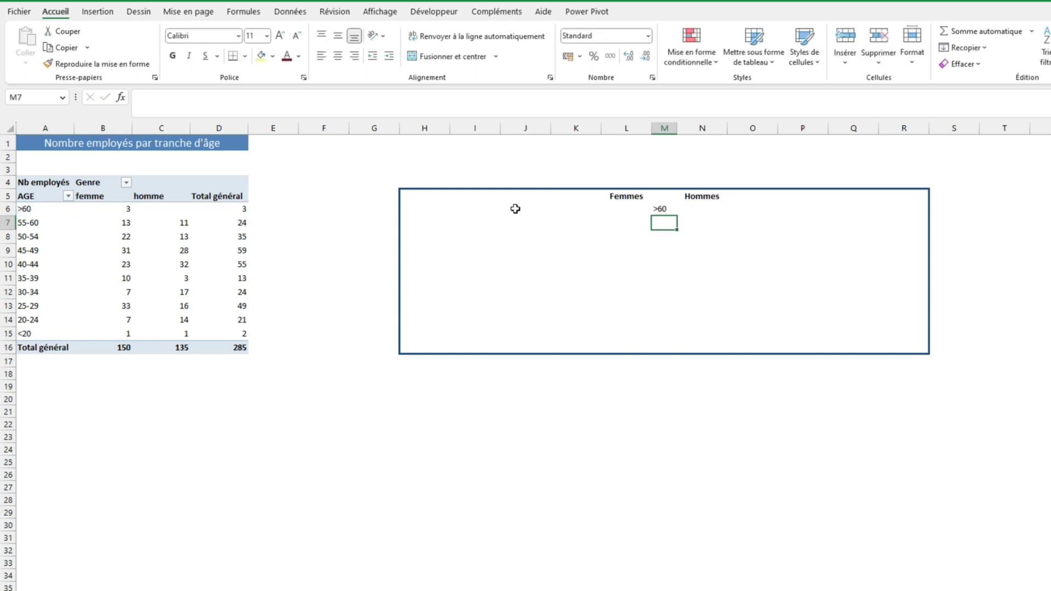
left_click(665, 209)
left_click_drag(678, 212, 676, 335)
left_click(678, 426)
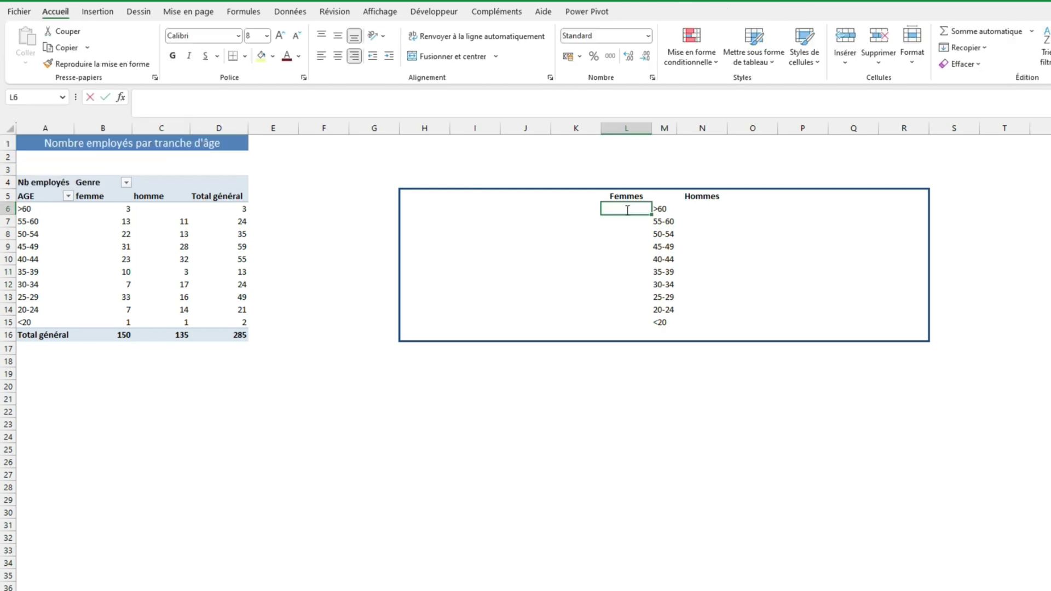
Link L6 under Femmes to the women's count in B6 and fill the formula to L15.
type("=")
left_click(127, 212)
key("ctrl+Return")
left_click_drag(652, 214, 649, 324)
Enter =C6 in N6 under Hommes to retrieve the men's count and fill the formula to N15.
left_click(706, 209)
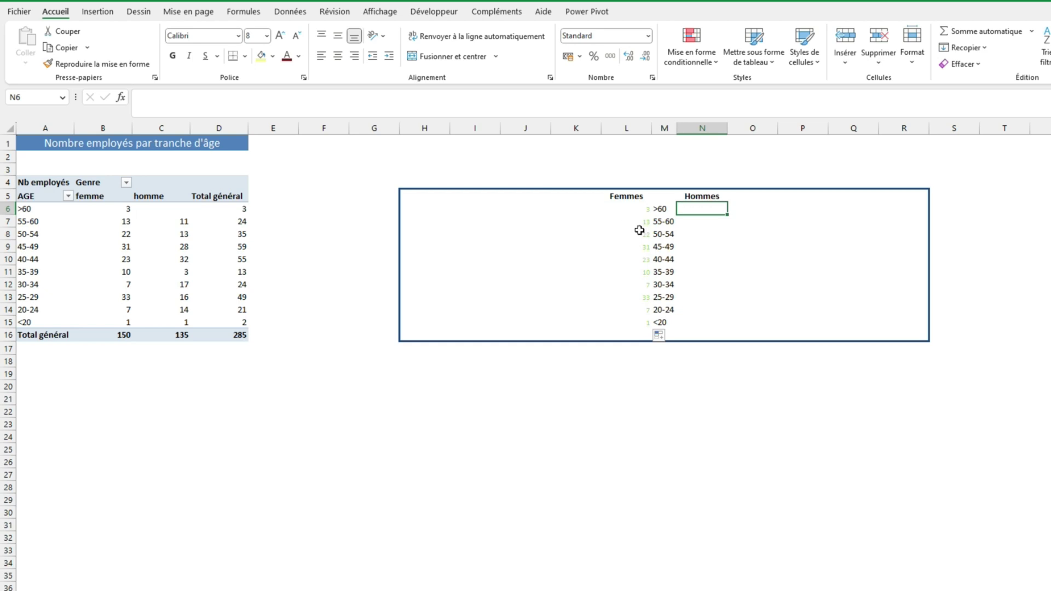
left_click(171, 208)
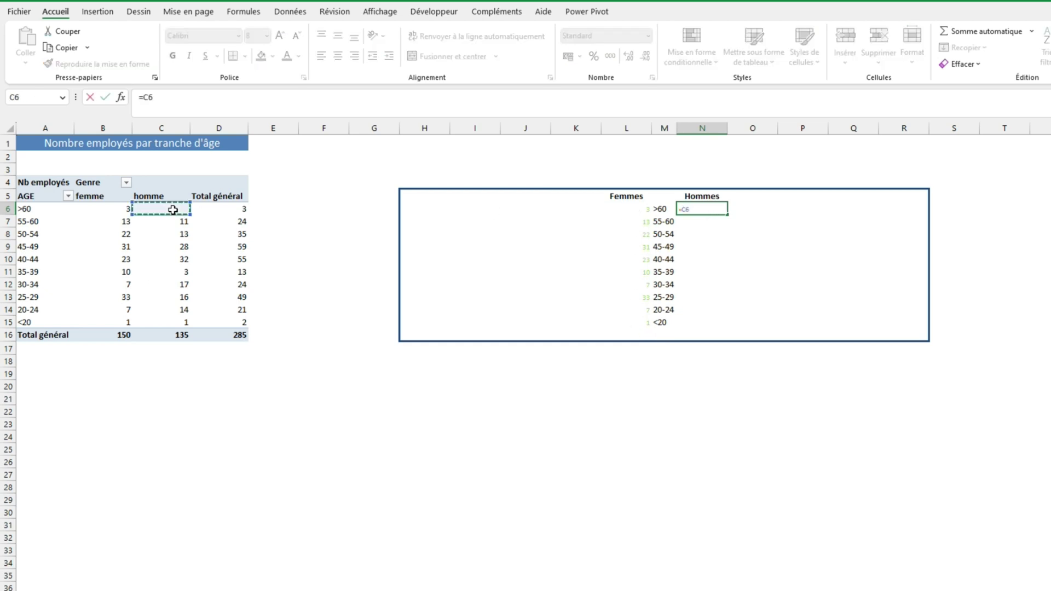
key("Return")
left_click(725, 211)
left_click_drag(729, 214, 721, 328)
left_click(629, 408)
Change the Femmes formula in L6 to =REPT("g";B6) and fill it to L15.
left_click(626, 208)
type("=")
left_click(104, 208)
left_click(142, 98)
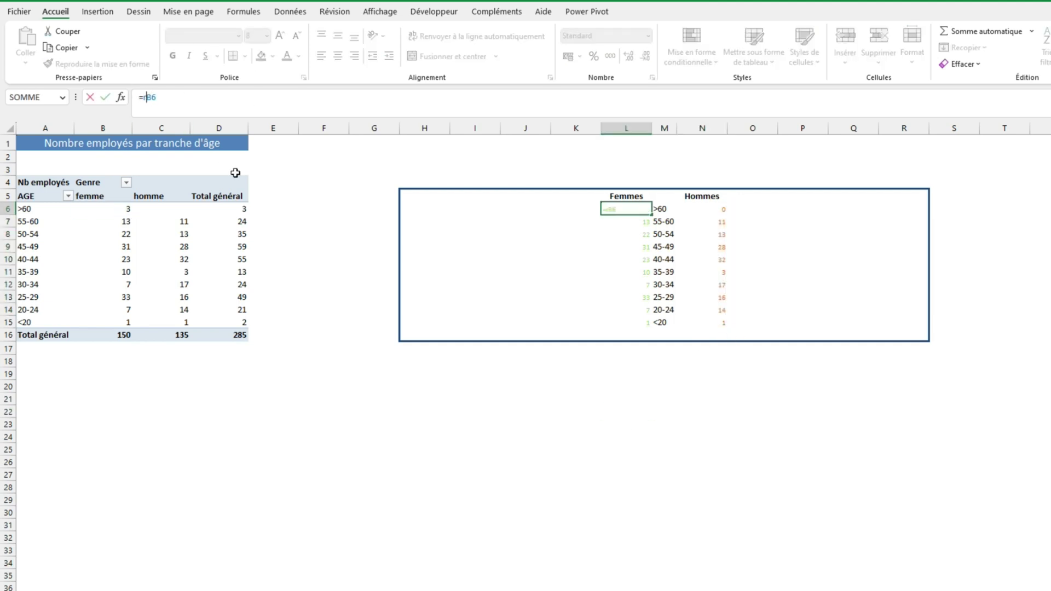
type("rept(\"g\";")
left_click(188, 98)
type(")")
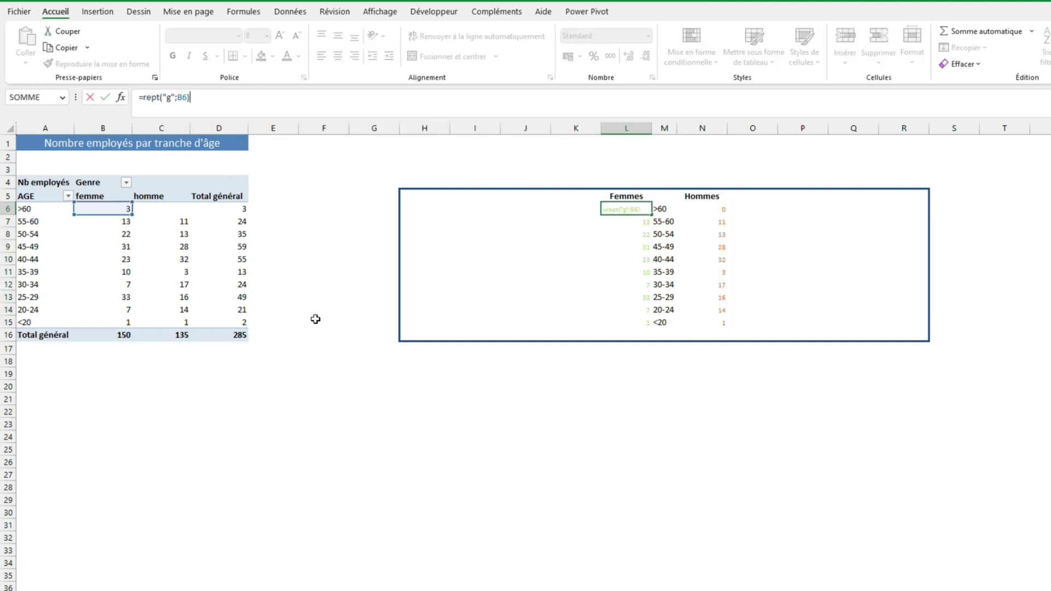
key("Return")
left_click(627, 210)
left_click_drag(651, 215, 658, 326)
Change the Hommes formula in N6 to =REPT("g";C6) and fill it to N15.
left_click(702, 209)
left_click(144, 97)
type("rept(\"g\";")
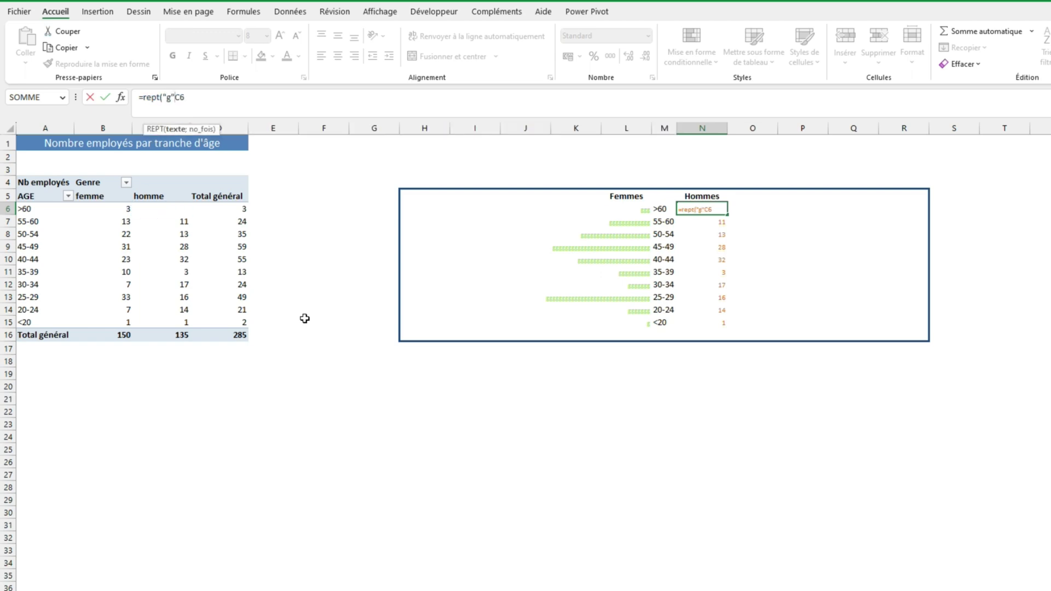
key("Return")
left_click(711, 209)
left_click_drag(728, 215, 726, 327)
left_click(681, 403)
Set the font of the Femmes and Hommes cells L6:L15 and N6:N15 to Webdings.
left_click_drag(626, 209, 629, 323)
left_click_drag(702, 209, 692, 306, "ctrl")
left_click(202, 36)
type("Webdings")
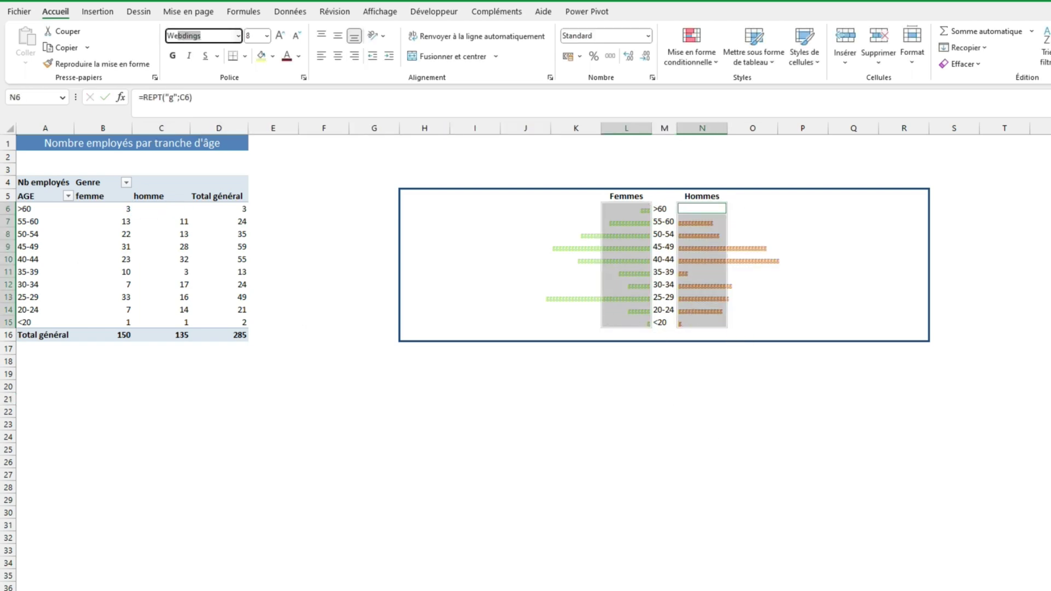
key("Return")
left_click(471, 444)
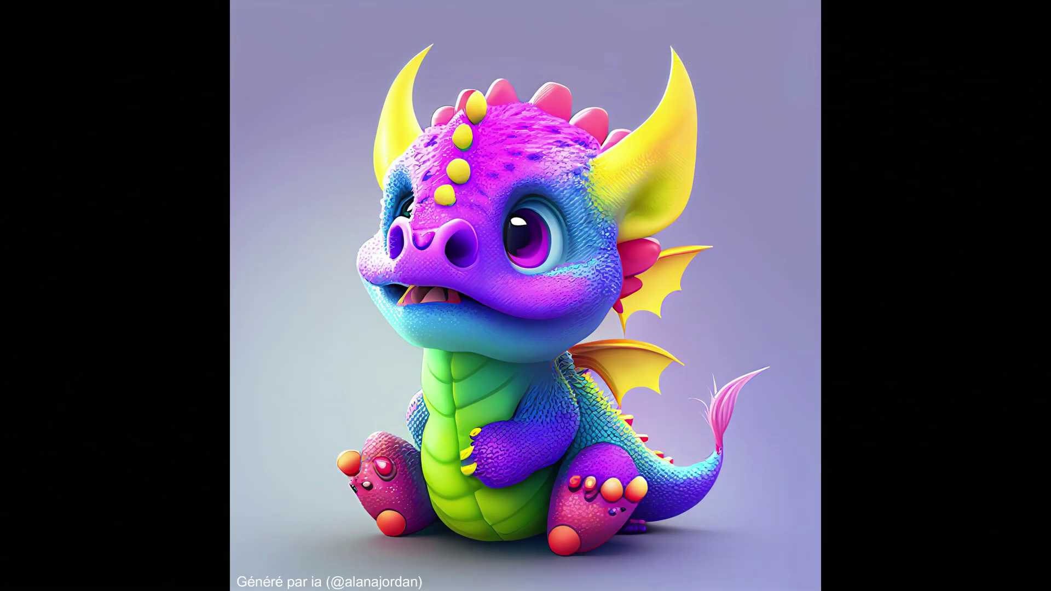